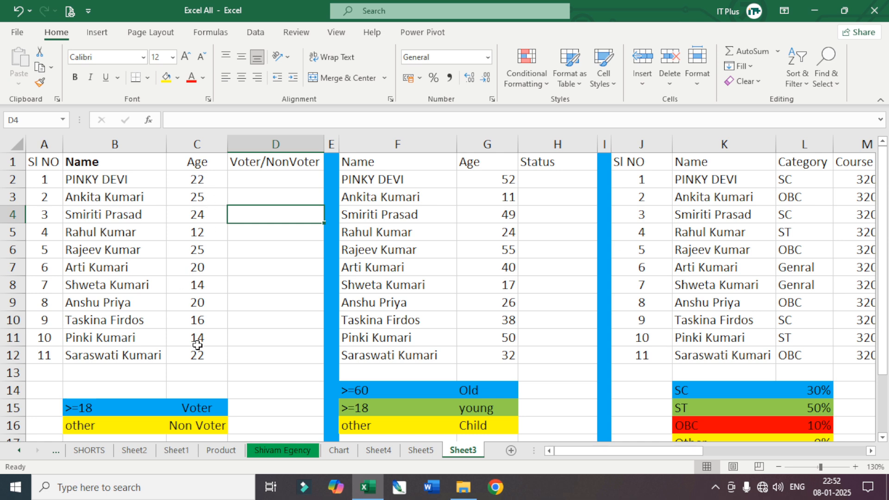
# Review the ages in column C against the Voter/NonVoter cells D2:D12 that need a classification.
pyautogui.moveTo(250, 182); pyautogui.dragTo(258, 357)
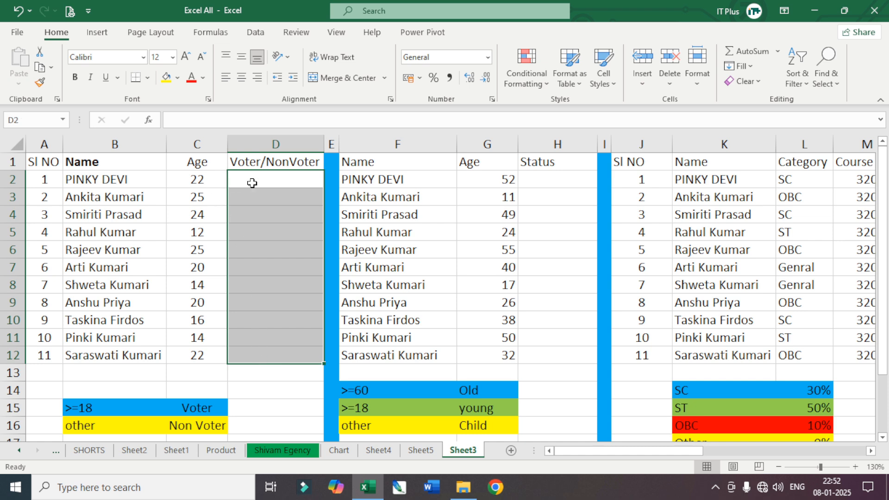
pyautogui.click(265, 316)
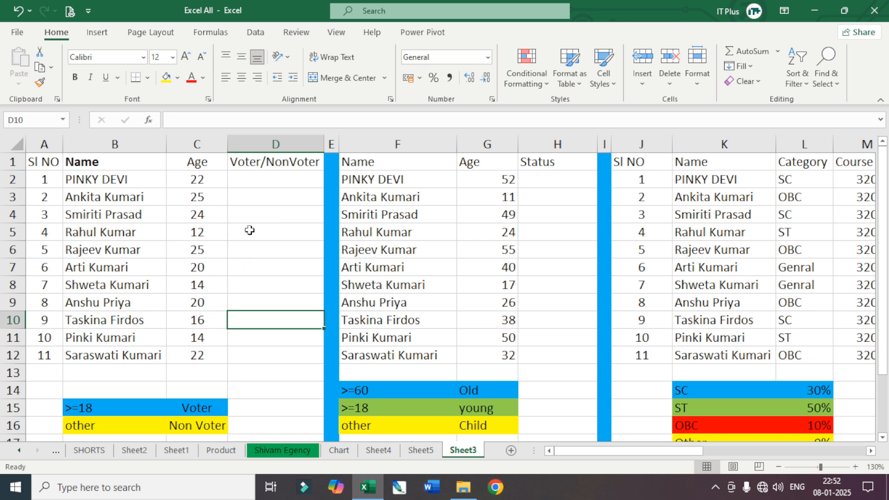
pyautogui.click(242, 179)
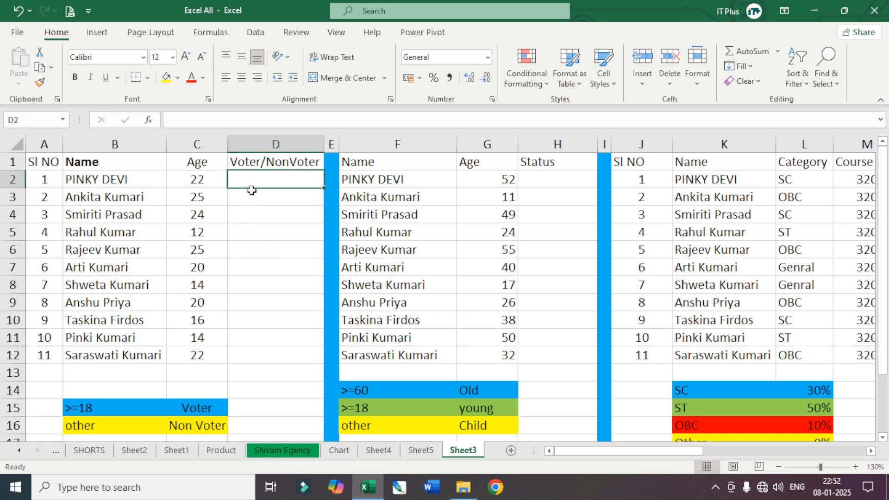
pyautogui.click(195, 182)
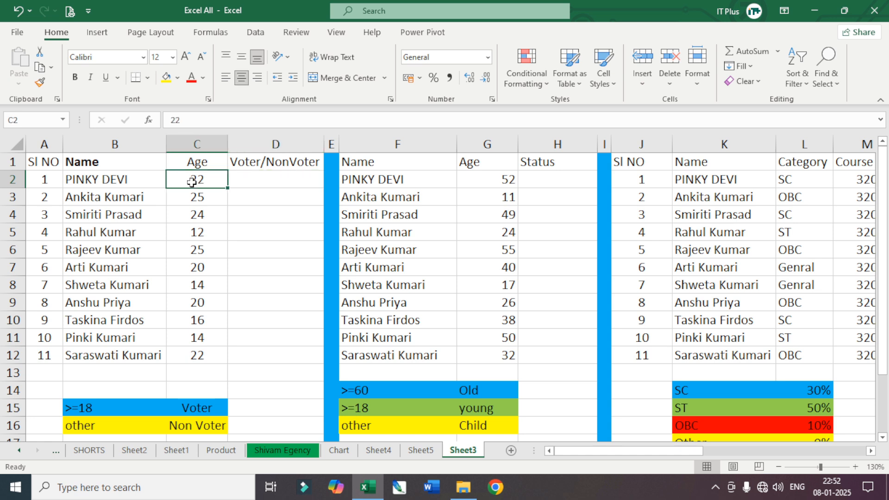
pyautogui.click(253, 179)
pyautogui.click(246, 198)
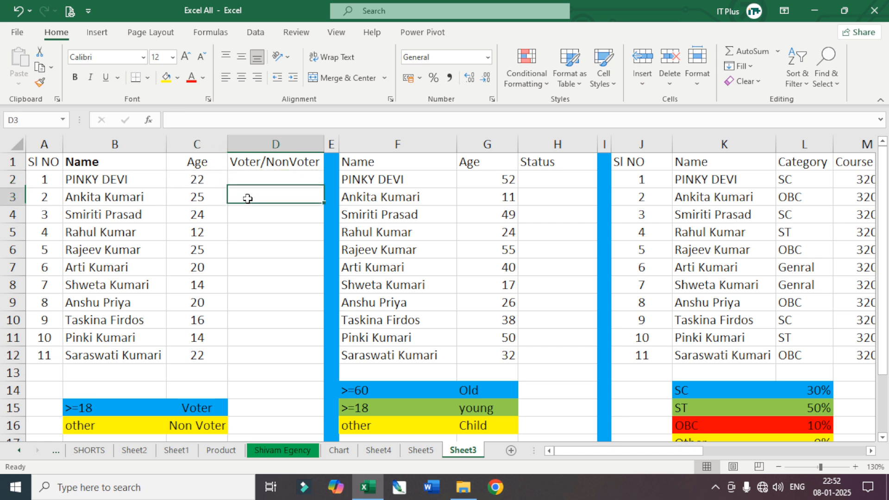
pyautogui.click(242, 215)
pyautogui.click(248, 252)
pyautogui.click(250, 299)
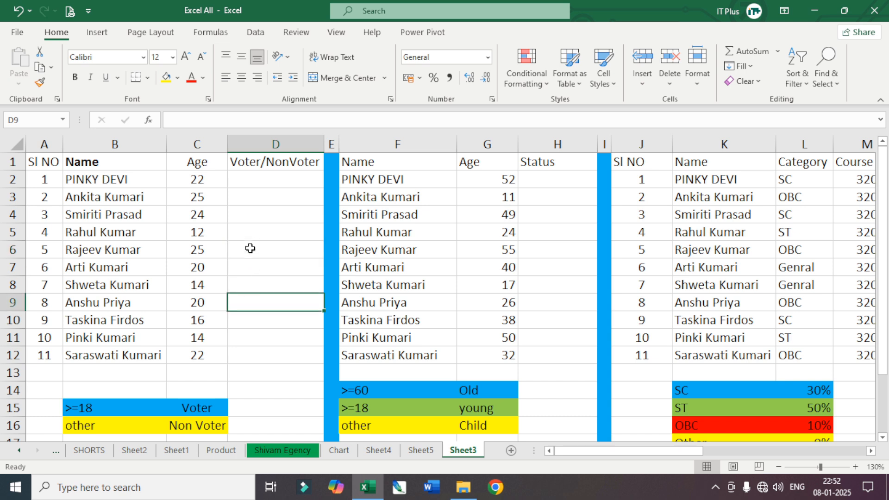
pyautogui.click(250, 249)
pyautogui.click(256, 199)
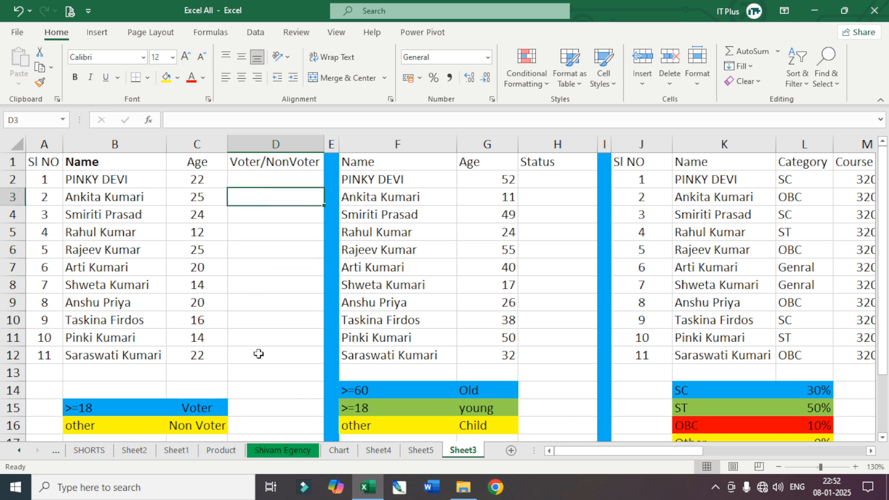
pyautogui.moveTo(250, 179); pyautogui.dragTo(258, 354)
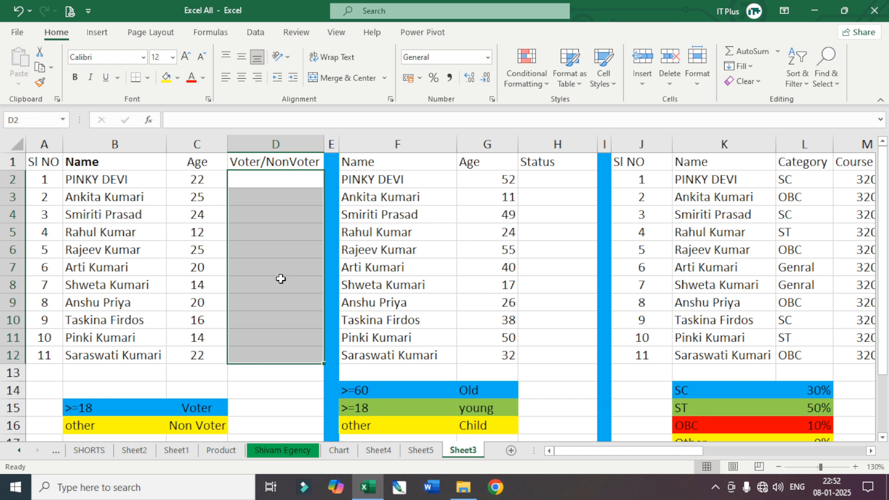
# Begin an IF formula in cell D2 with the logical test C2>=18.
pyautogui.click(260, 183)
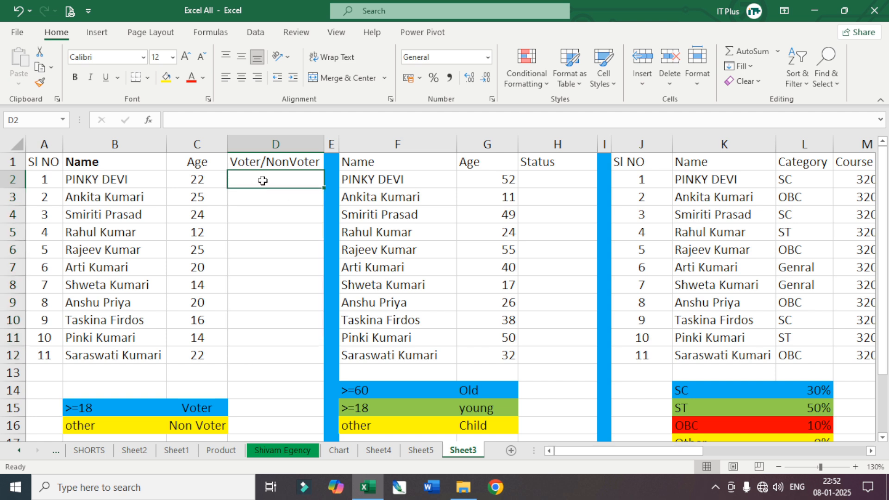
pyautogui.write('=i')
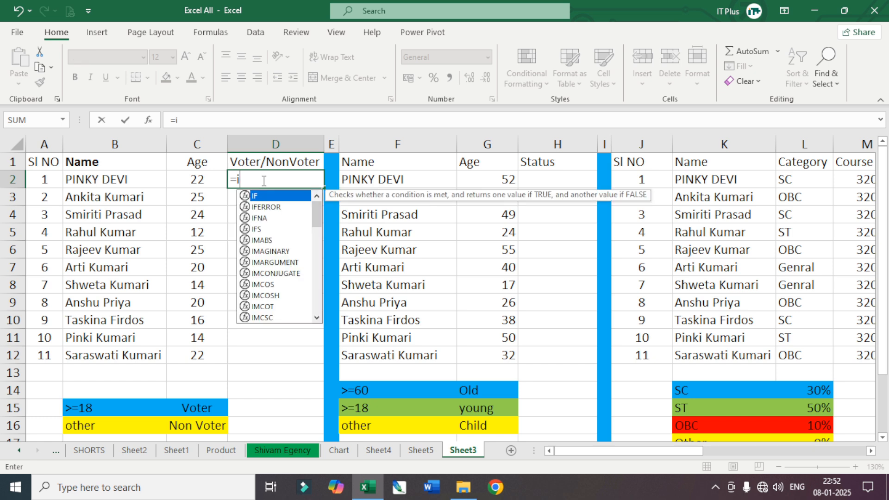
pyautogui.write('f')
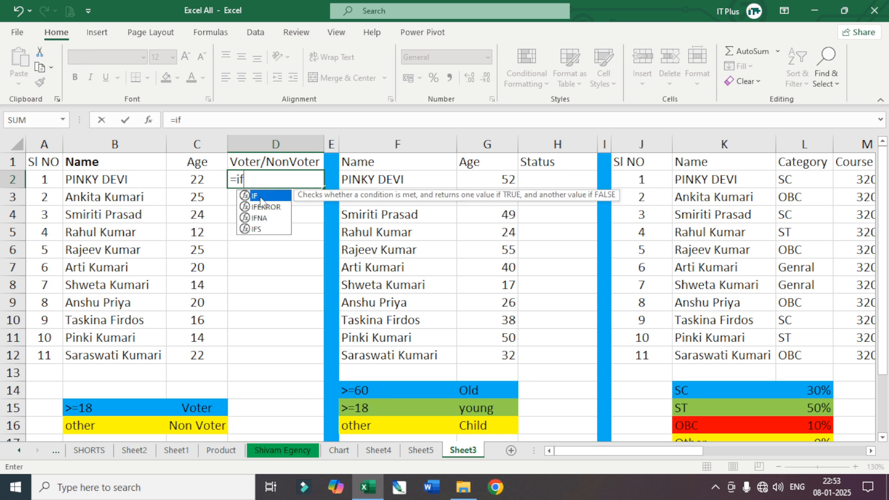
pyautogui.doubleClick(261, 201)
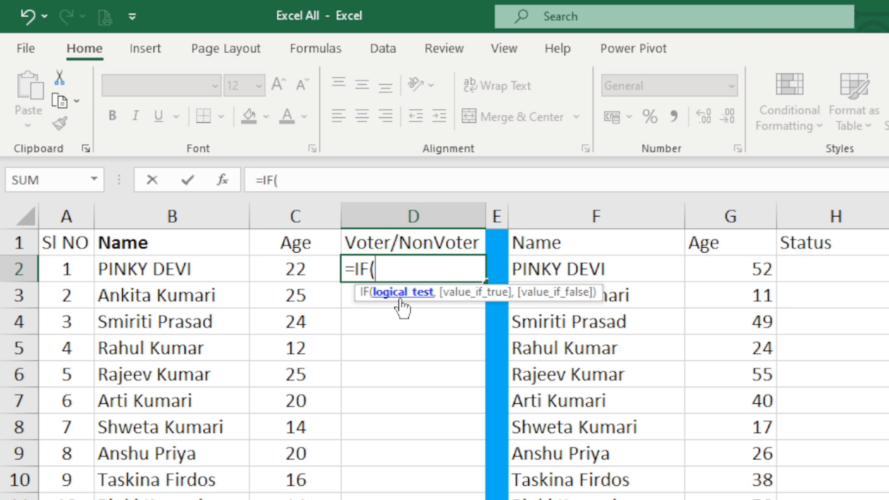
pyautogui.click(291, 270)
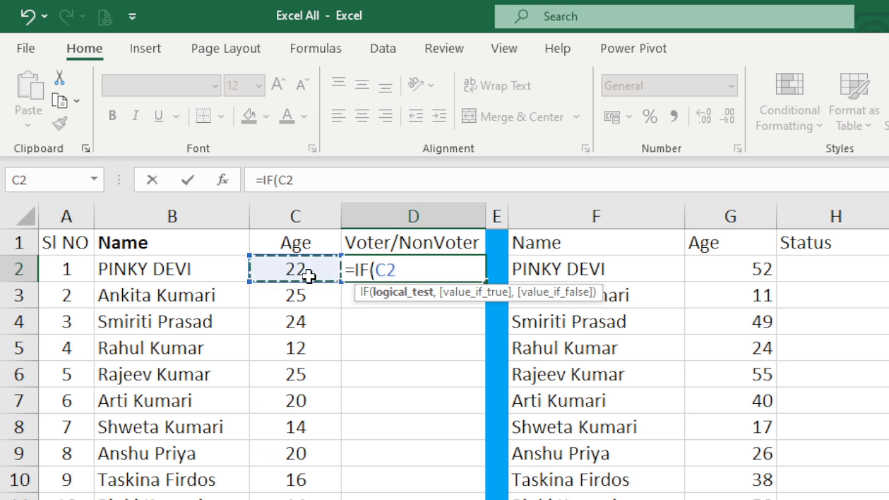
pyautogui.write('>')
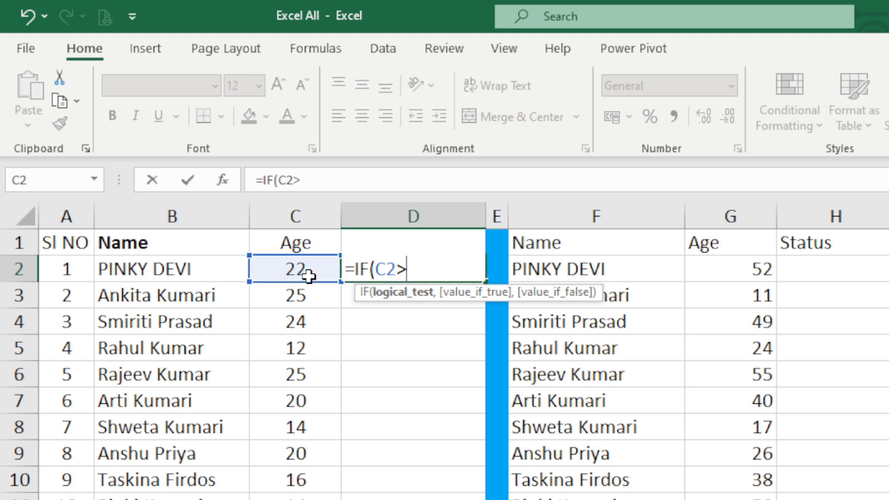
pyautogui.write('=18')
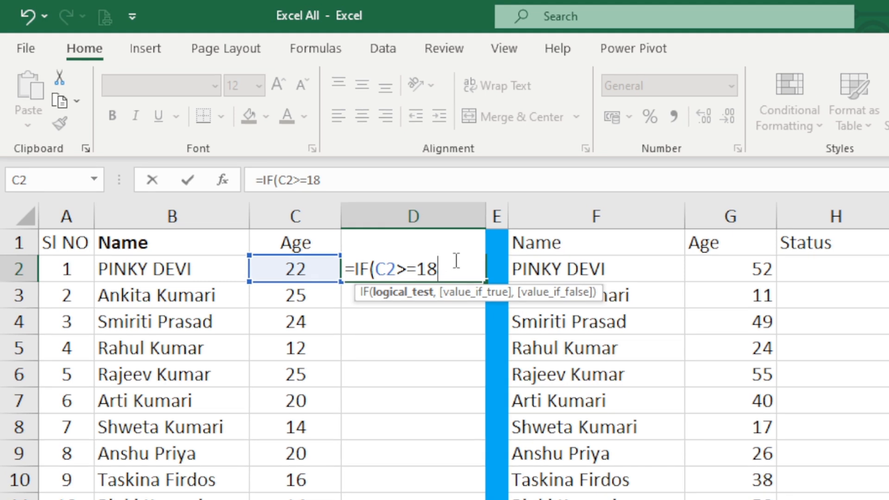
# Complete the D2 formula so it returns "Voter" when true and "Non Voter" when false.
pyautogui.write(',')
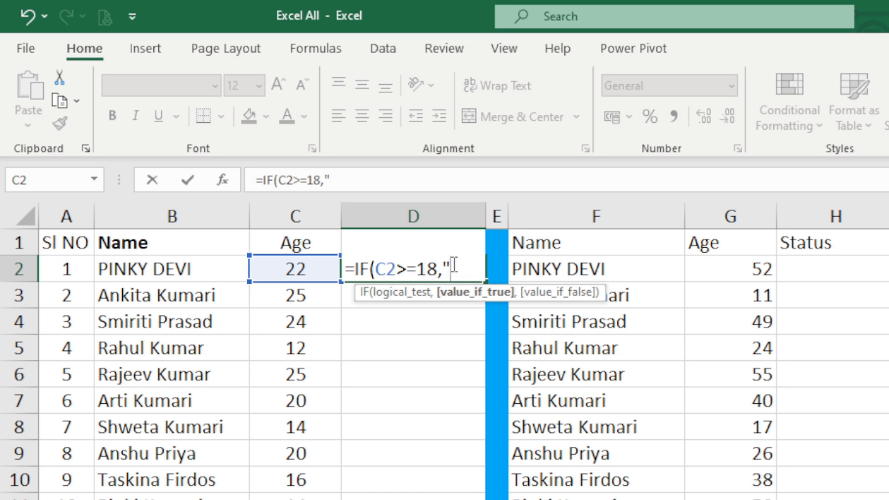
pyautogui.write('Voter')
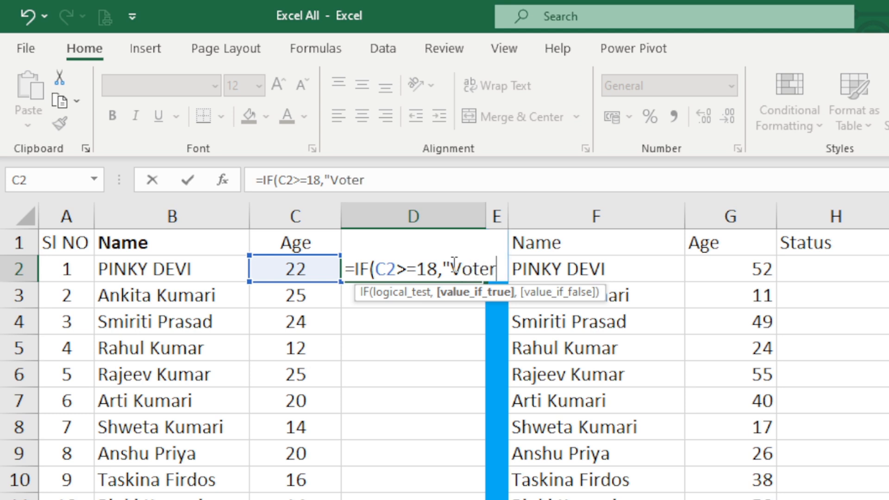
pyautogui.write('"')
pyautogui.write(',')
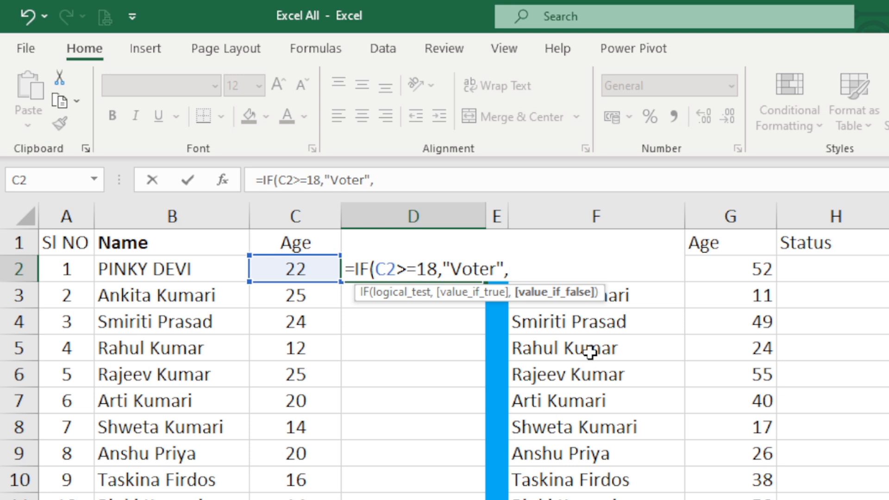
pyautogui.write('"Non')
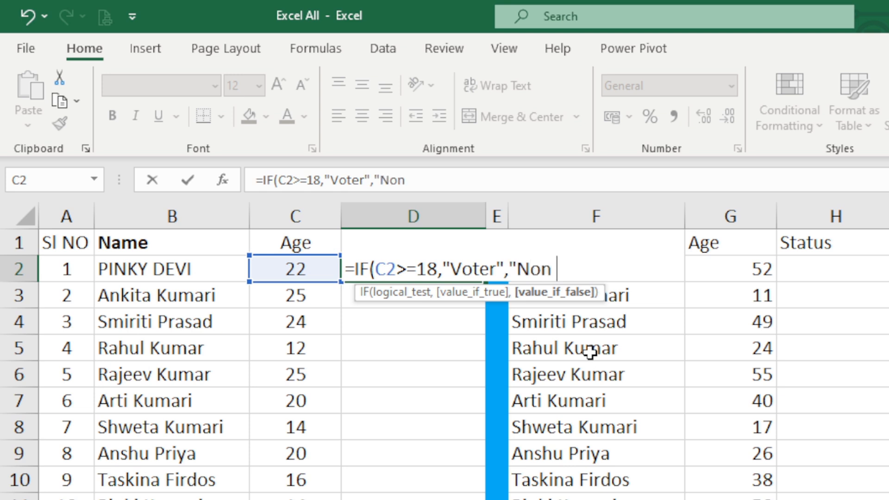
pyautogui.write(' Voter"')
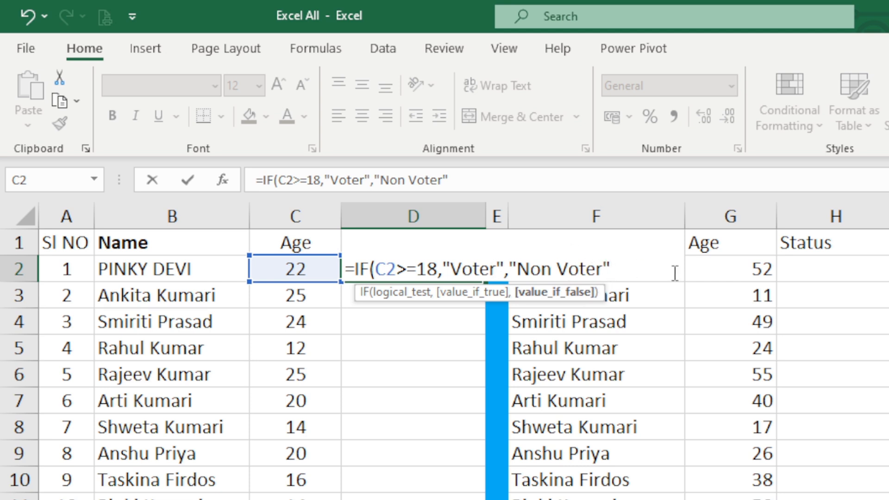
pyautogui.write(')')
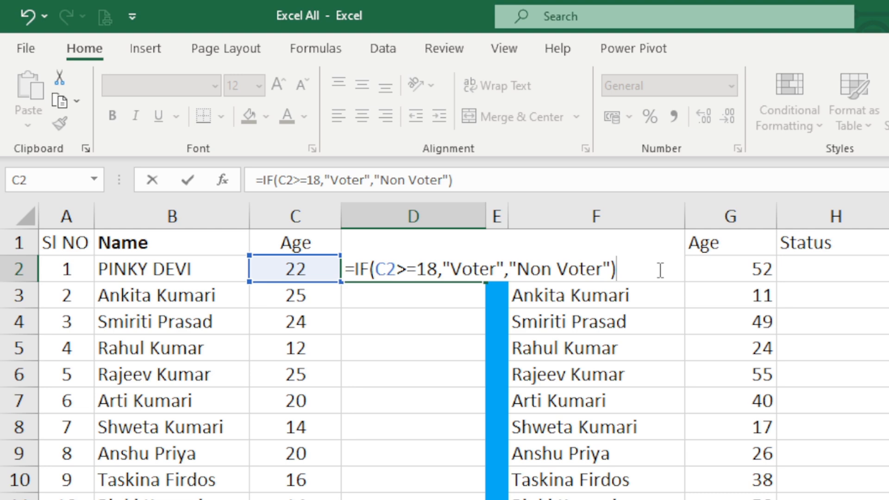
pyautogui.press('Return')
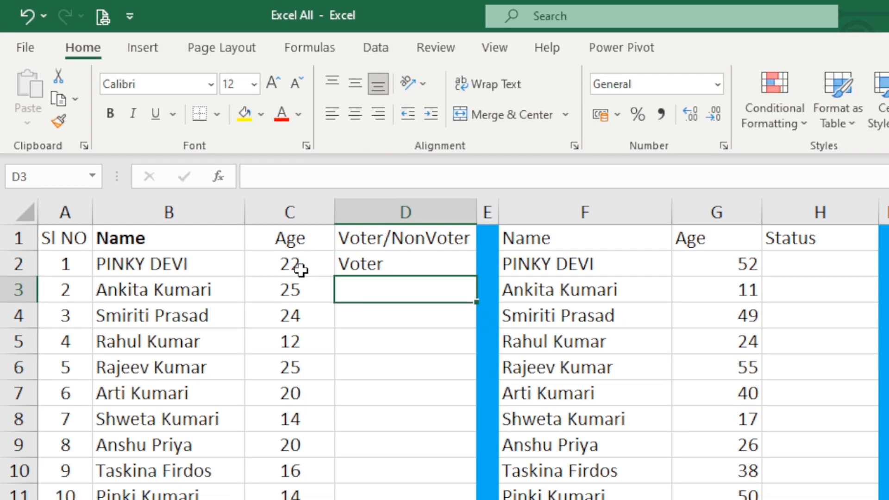
# Fill the Voter/NonVoter formula from D2 down through D12.
pyautogui.click(302, 269)
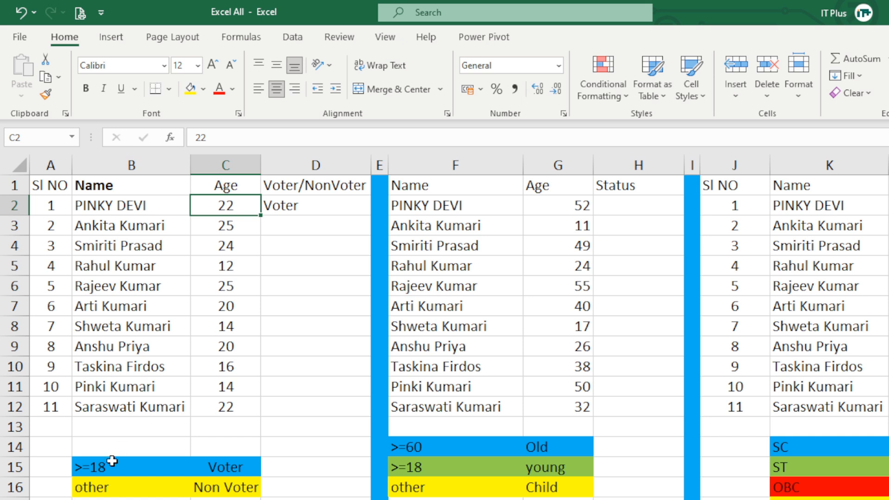
pyautogui.click(296, 207)
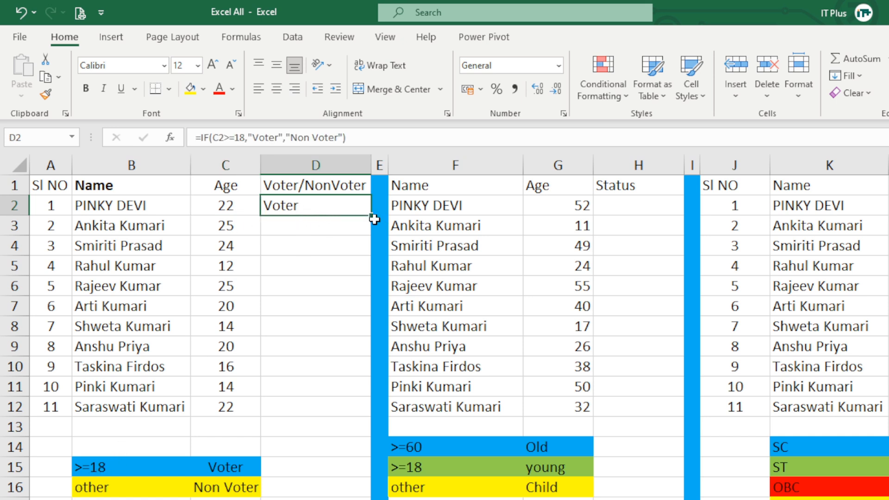
pyautogui.moveTo(371, 214); pyautogui.dragTo(374, 419)
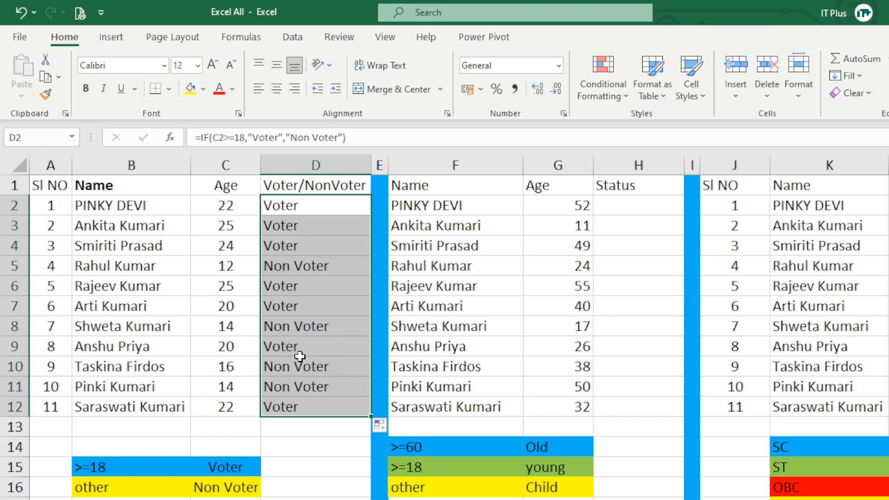
# Check the Voter/NonVoter results in column D against the ages in column C.
pyautogui.click(252, 227)
pyautogui.click(240, 248)
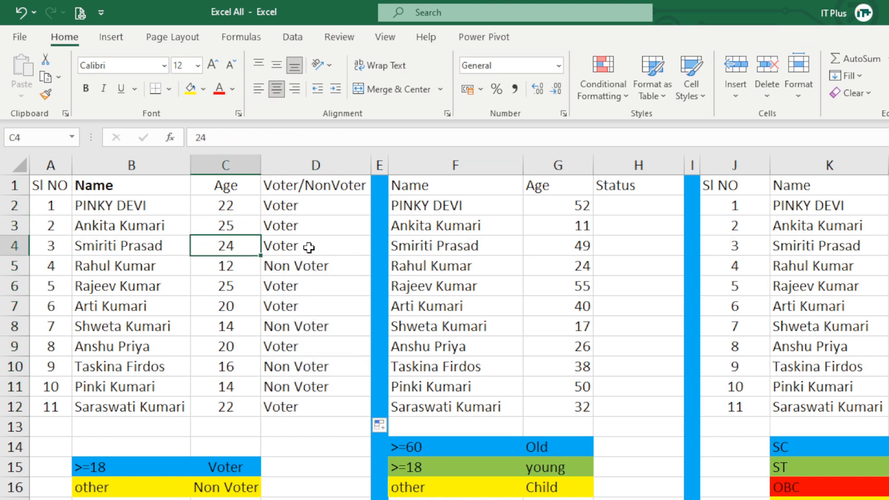
pyautogui.click(238, 271)
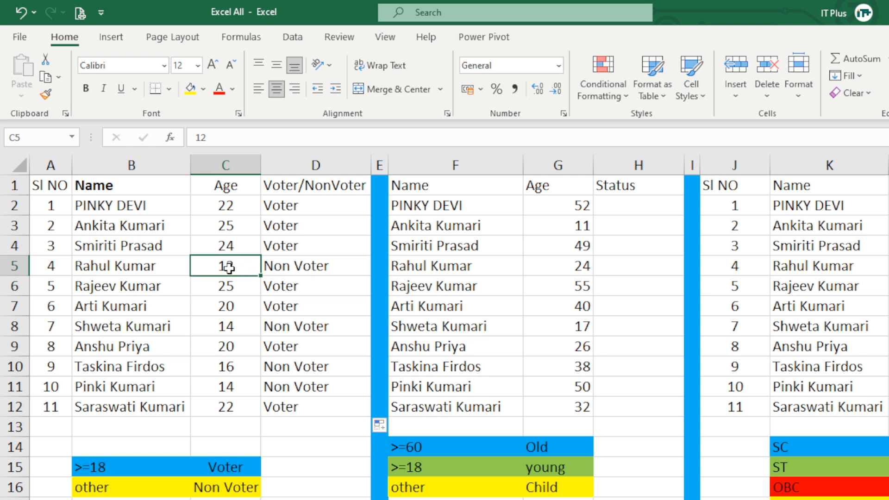
pyautogui.click(303, 269)
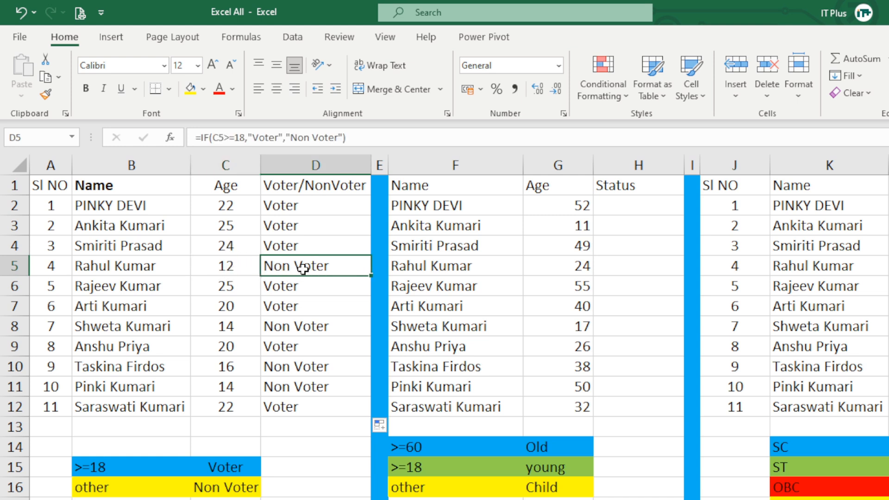
pyautogui.click(226, 327)
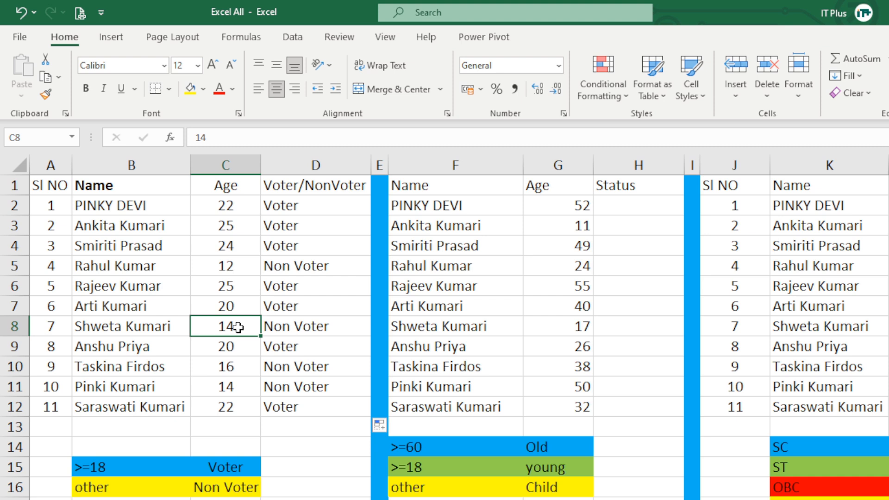
pyautogui.click(293, 326)
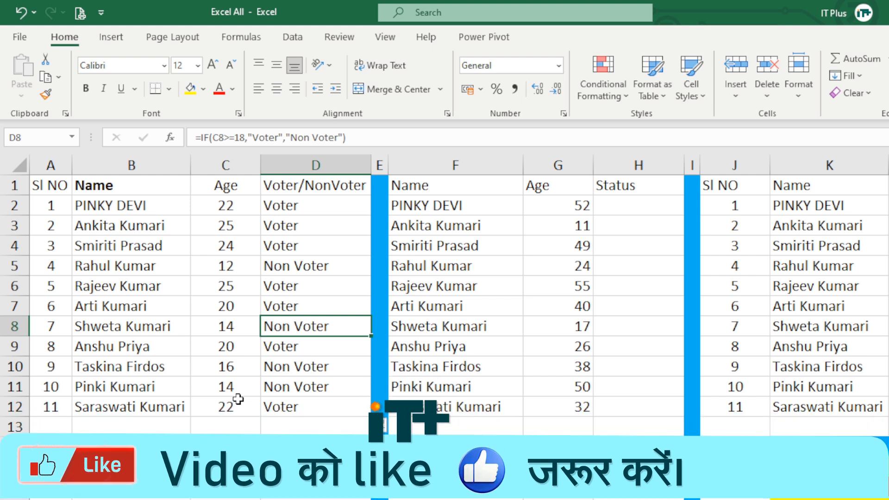
pyautogui.press('Up')
pyautogui.press('Up')
pyautogui.press('Up')
pyautogui.press('Up')
pyautogui.press('Up')
pyautogui.press('Up')
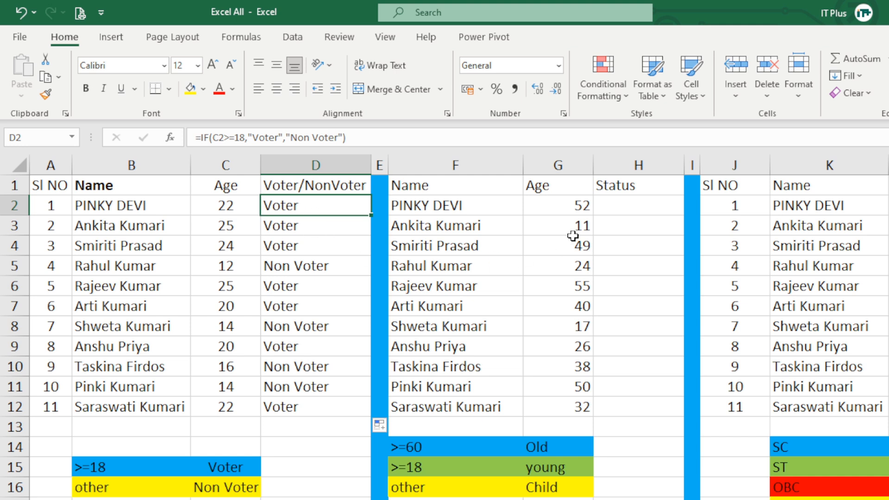
# Examine the age criteria for the Status column in F14:G16 and compare them with the voter criteria in B15:C16.
pyautogui.click(632, 207)
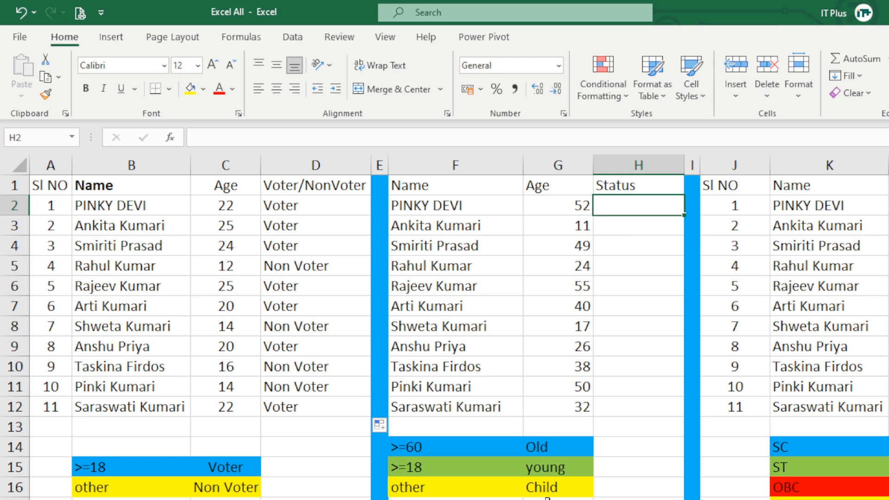
pyautogui.click(542, 446)
pyautogui.click(548, 487)
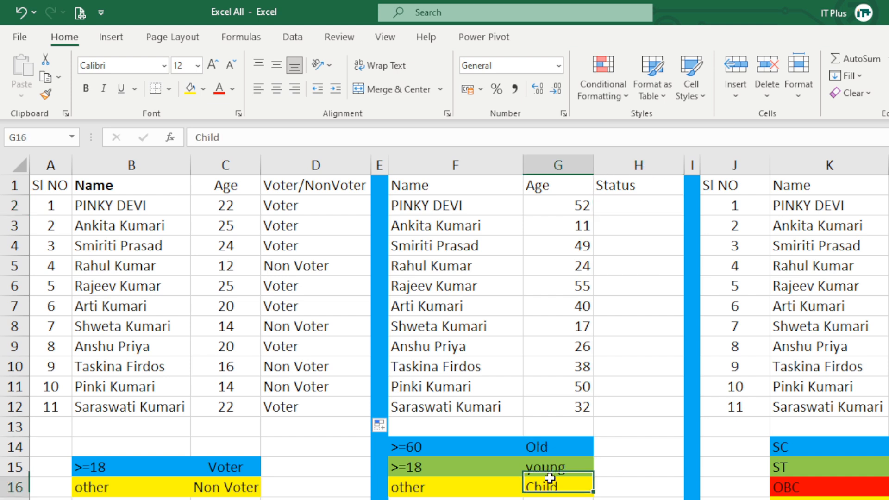
pyautogui.click(537, 468)
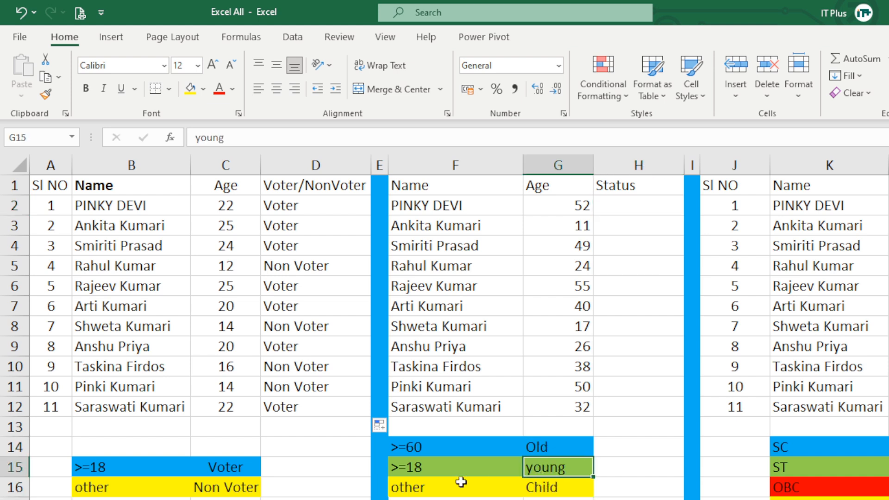
pyautogui.click(225, 469)
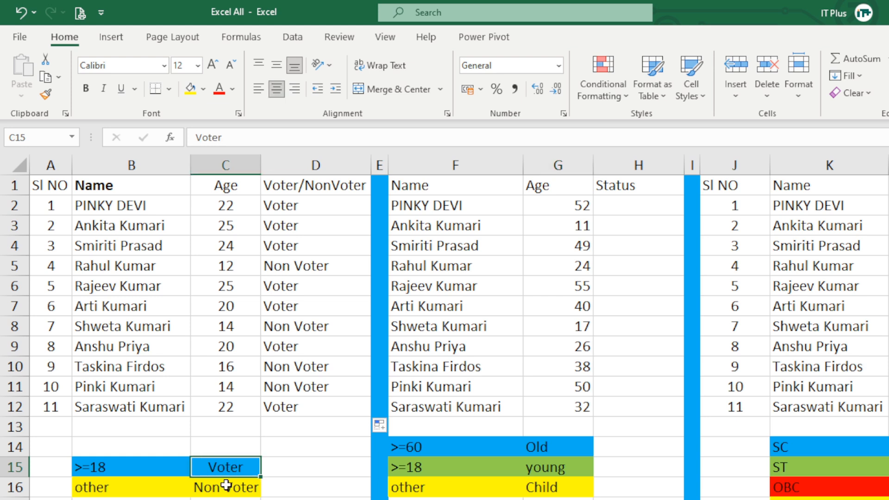
# Review the ages in G2:G12, the empty Status cells and the three outcomes in G14:G16 against the two voter outcomes in C15:C16.
pyautogui.click(221, 490)
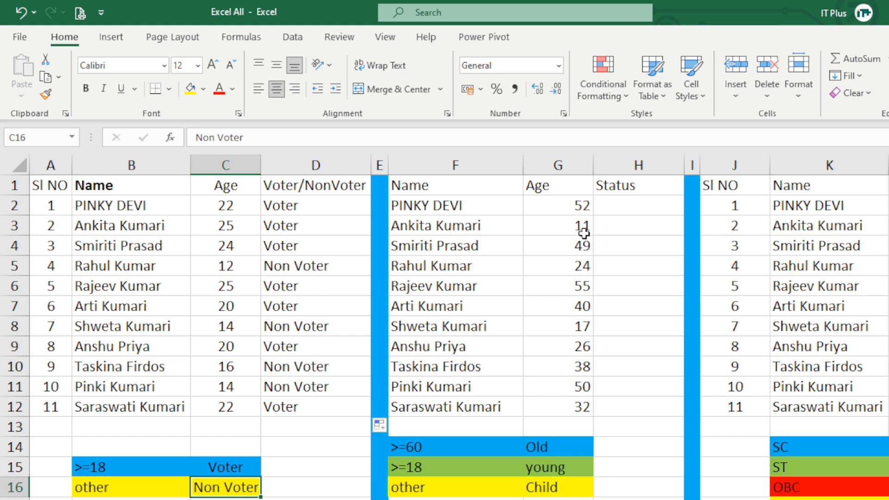
pyautogui.click(569, 205)
pyautogui.moveTo(567, 244); pyautogui.dragTo(561, 408)
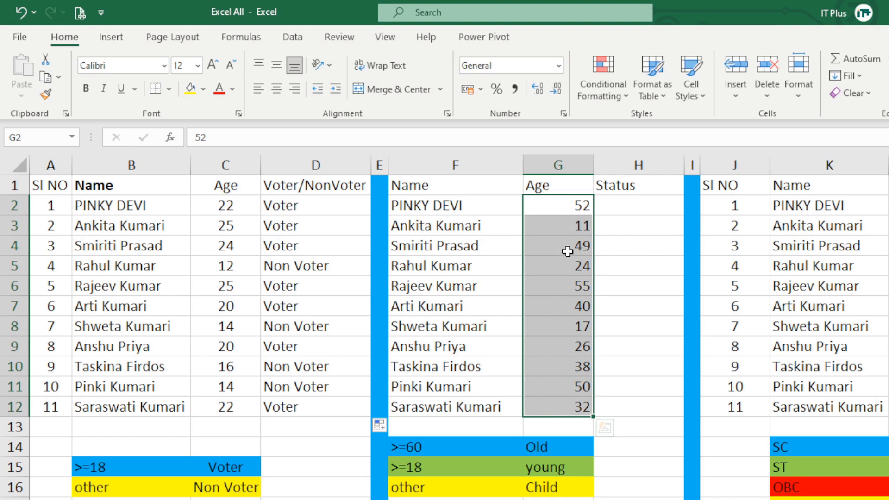
pyautogui.moveTo(565, 204); pyautogui.dragTo(561, 412)
pyautogui.moveTo(621, 204); pyautogui.dragTo(619, 396)
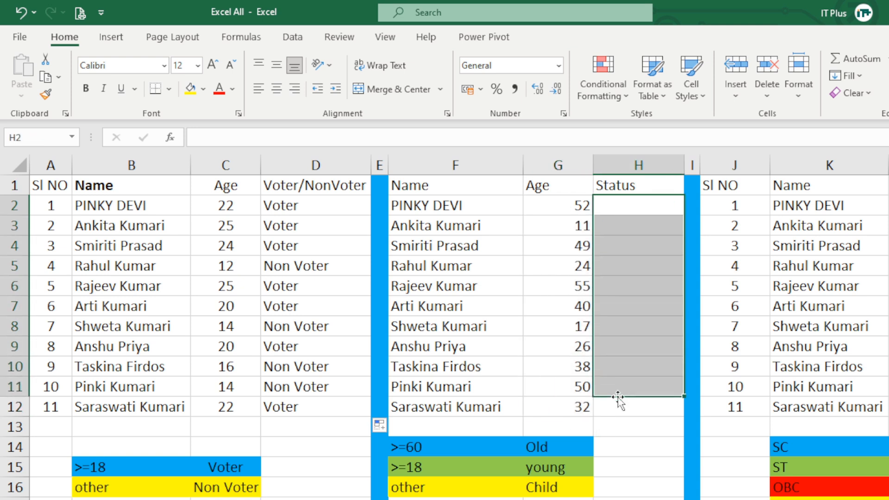
pyautogui.click(557, 446)
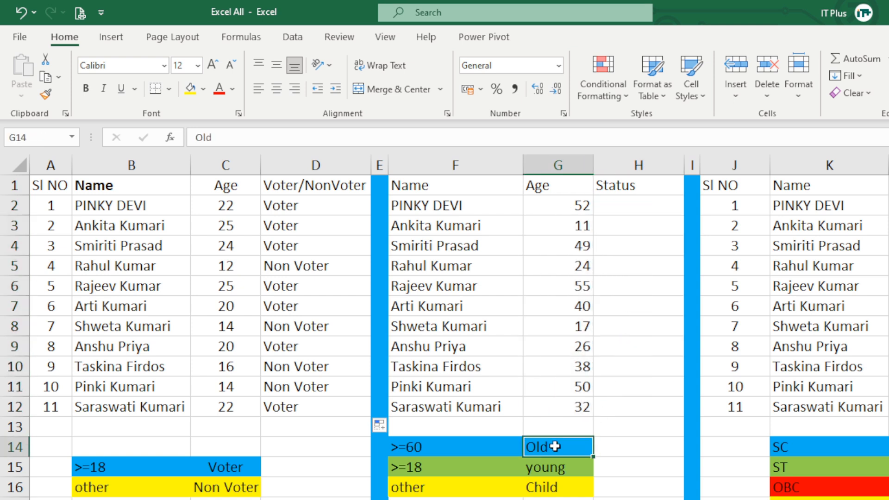
pyautogui.click(555, 471)
pyautogui.click(557, 485)
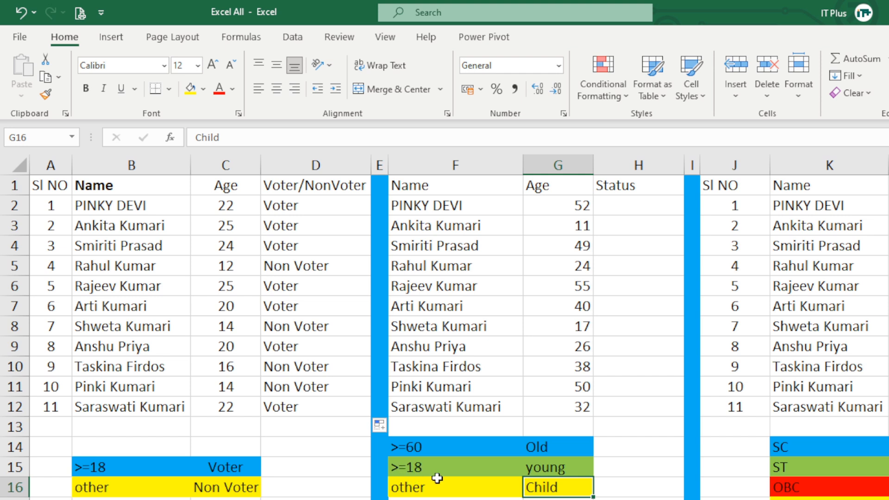
pyautogui.click(544, 469)
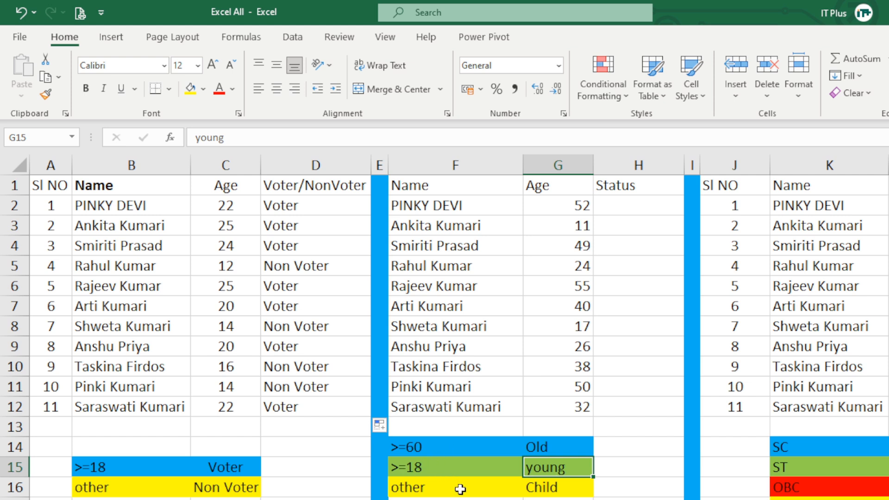
pyautogui.click(547, 491)
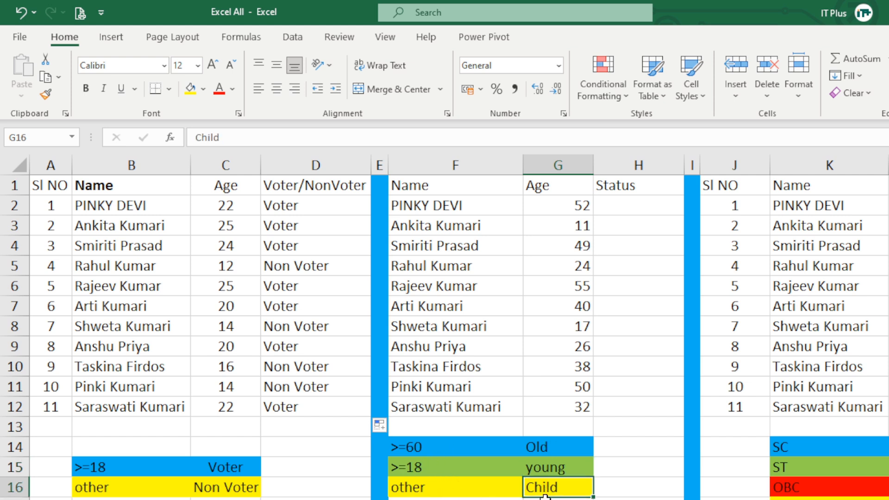
pyautogui.moveTo(220, 466); pyautogui.dragTo(220, 498)
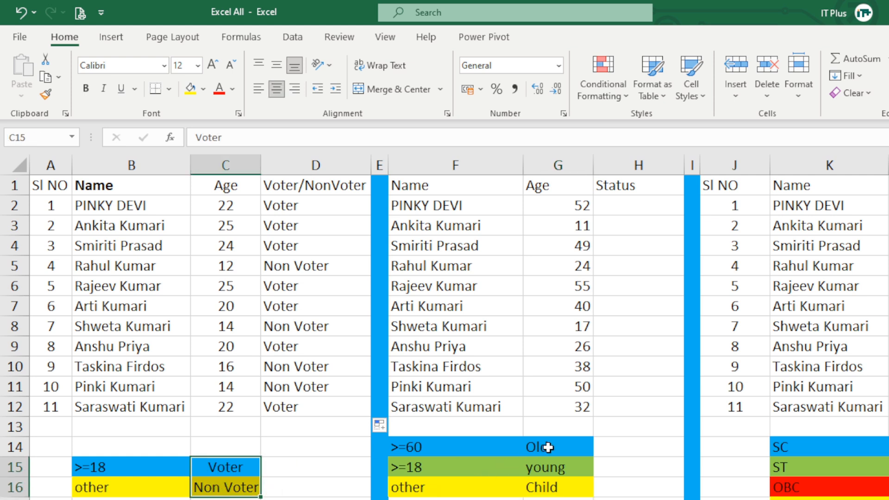
pyautogui.moveTo(548, 448); pyautogui.dragTo(548, 486)
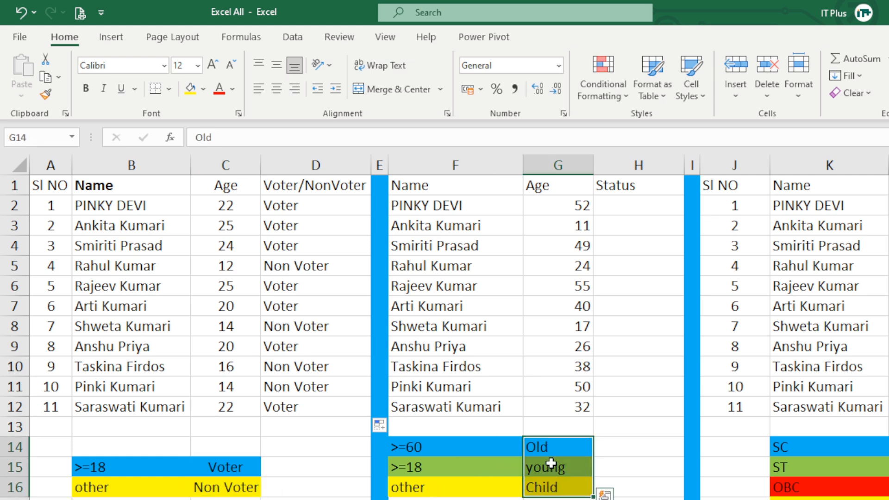
# Widen column H and start an IF formula in H2 that returns "old" when G2>=60.
pyautogui.click(621, 204)
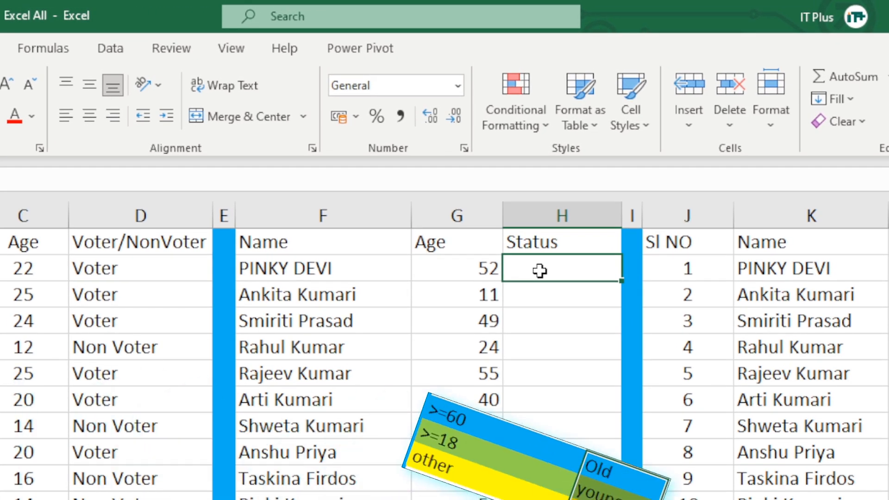
pyautogui.moveTo(619, 204); pyautogui.dragTo(792, 209)
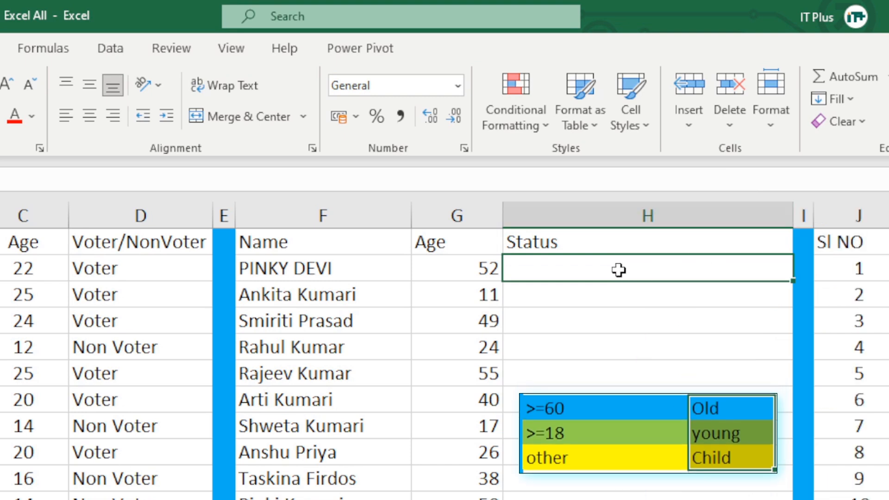
pyautogui.write('=if')
pyautogui.press('Tab')
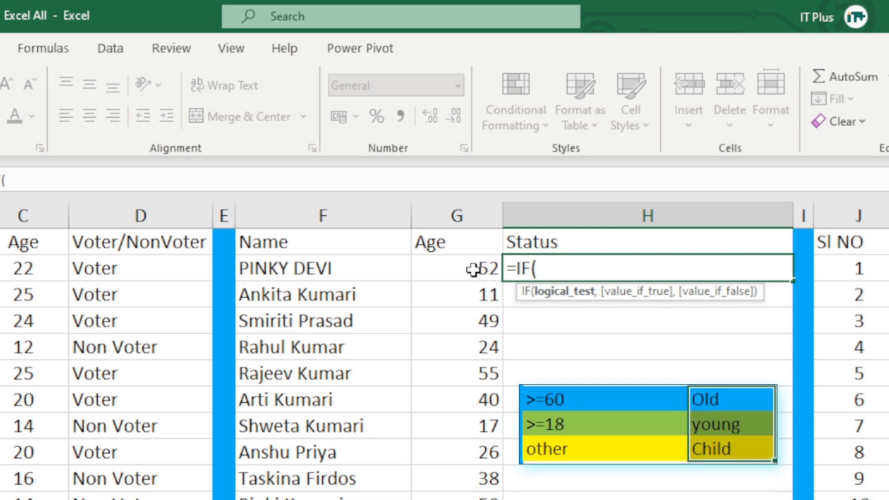
pyautogui.click(472, 269)
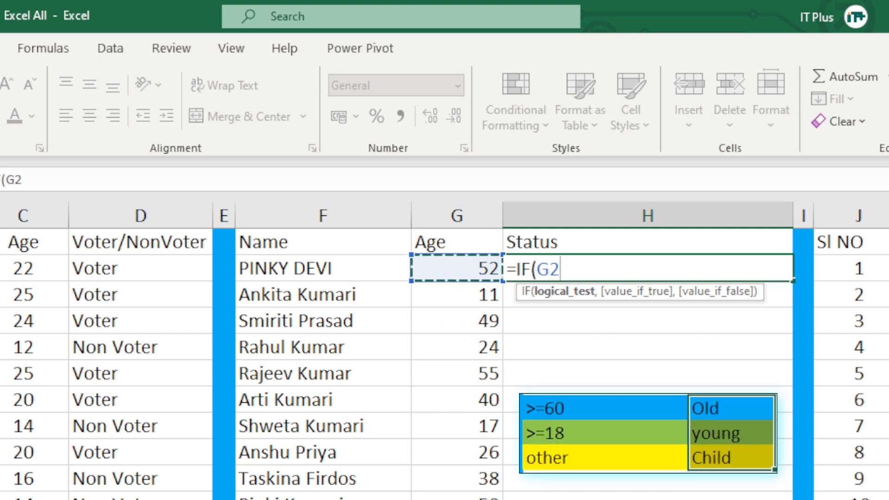
pyautogui.write('>=')
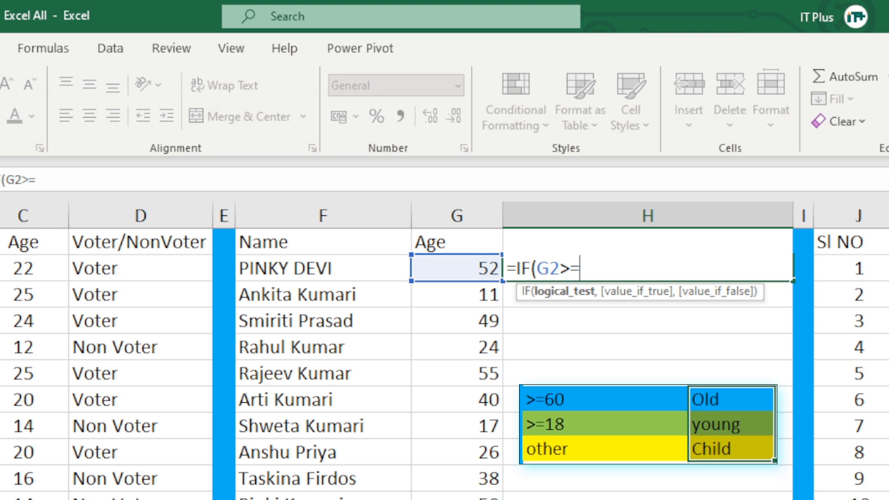
pyautogui.write('60')
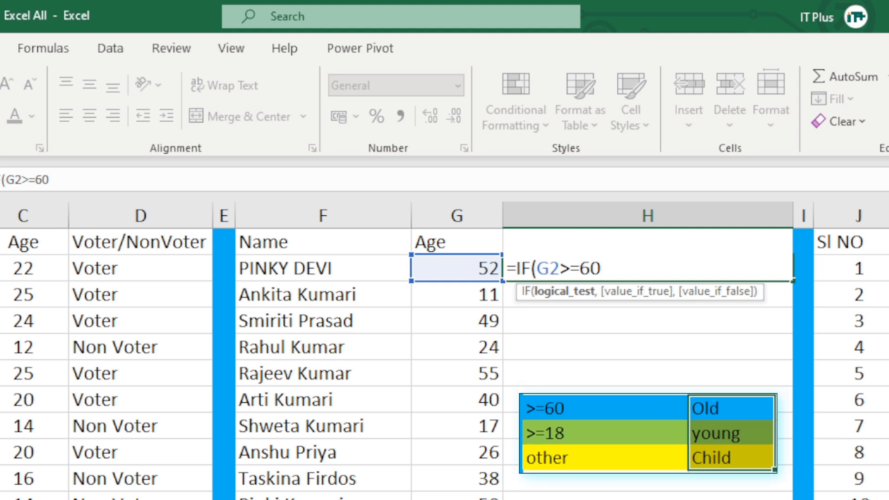
pyautogui.write(',')
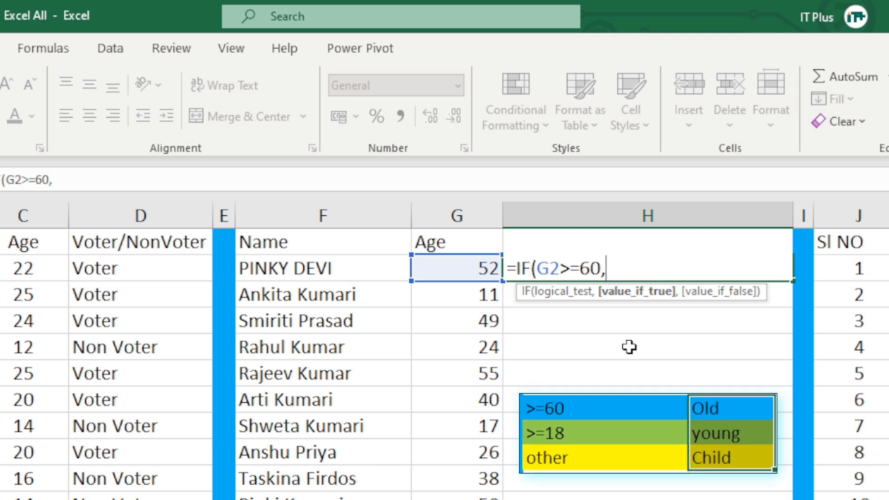
pyautogui.write('"')
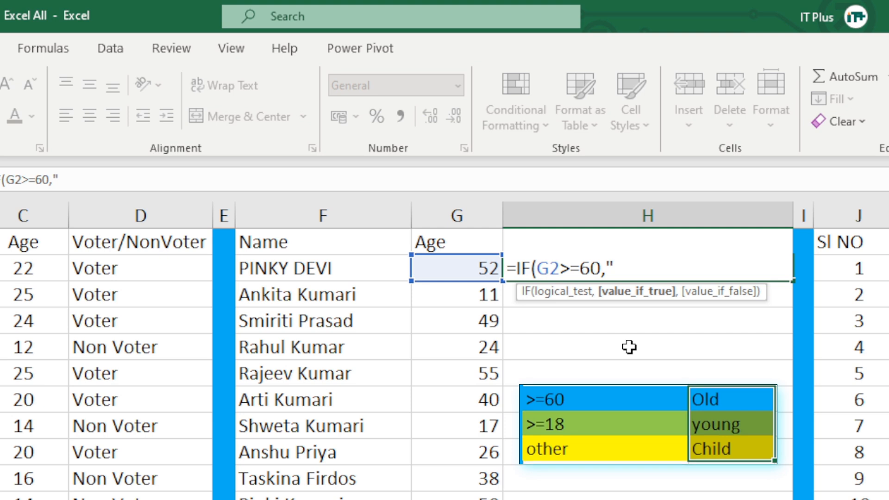
pyautogui.write('old')
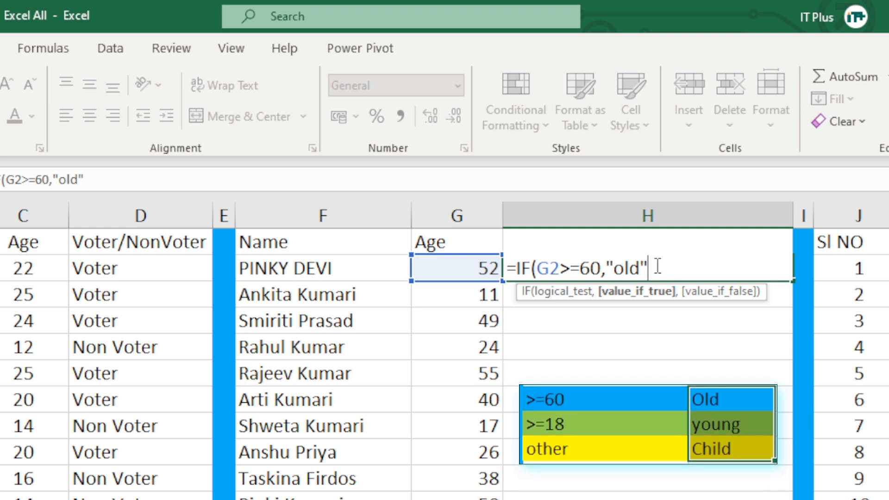
pyautogui.write('",')
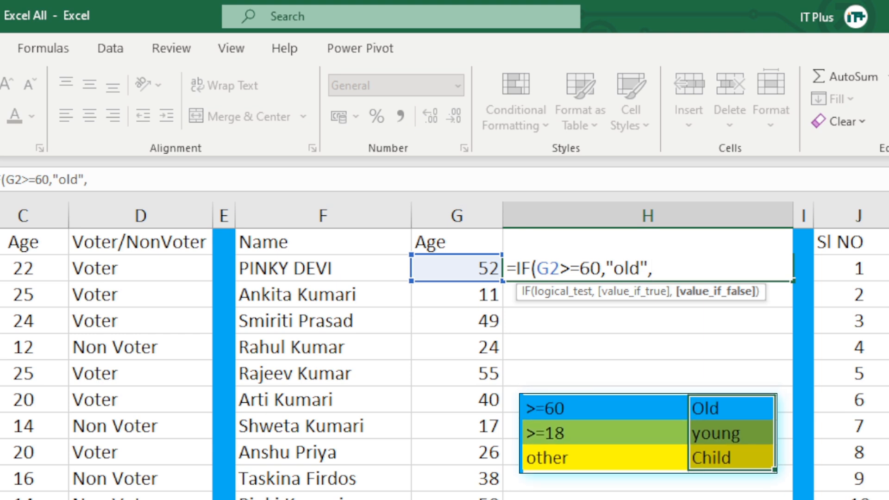
# Nest a second IF as the value if false, returning "Young" when G2>=18.
pyautogui.write('if')
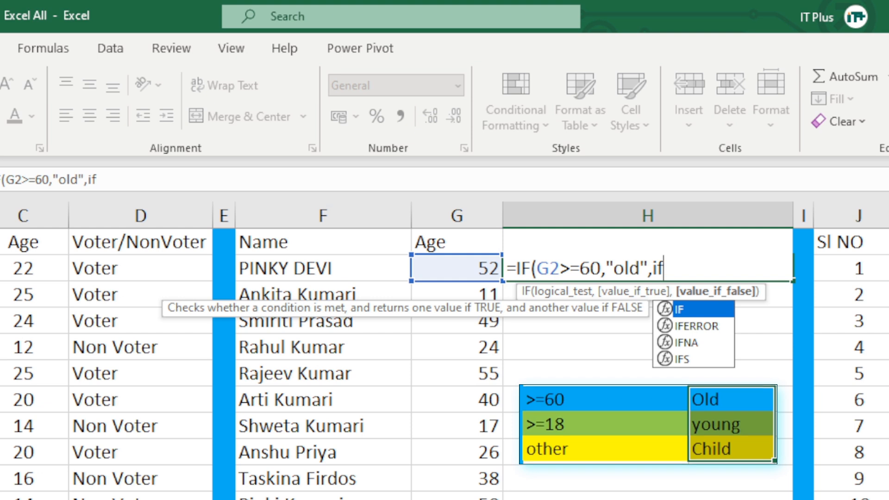
pyautogui.press('Tab')
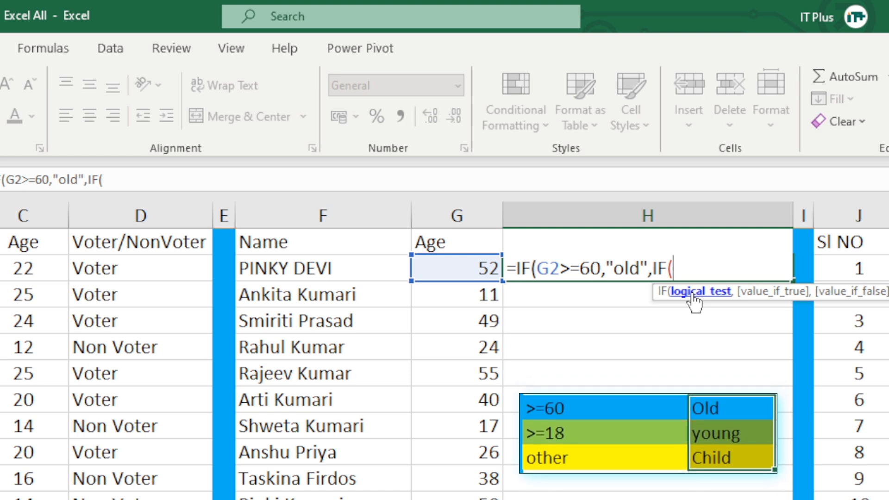
pyautogui.click(463, 265)
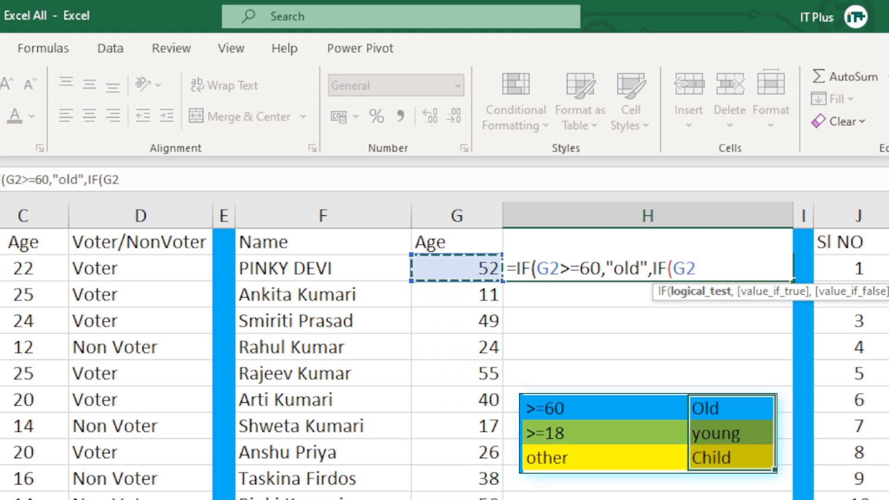
pyautogui.write('>=')
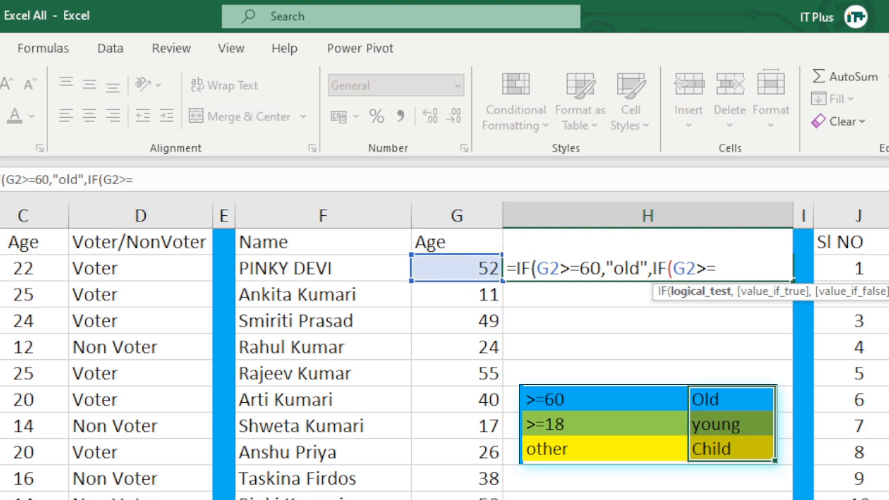
pyautogui.write('18,')
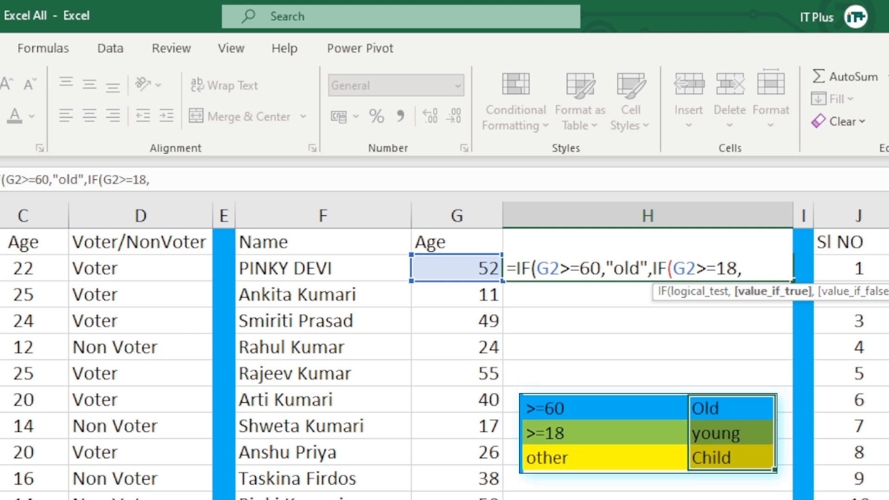
pyautogui.write('"')
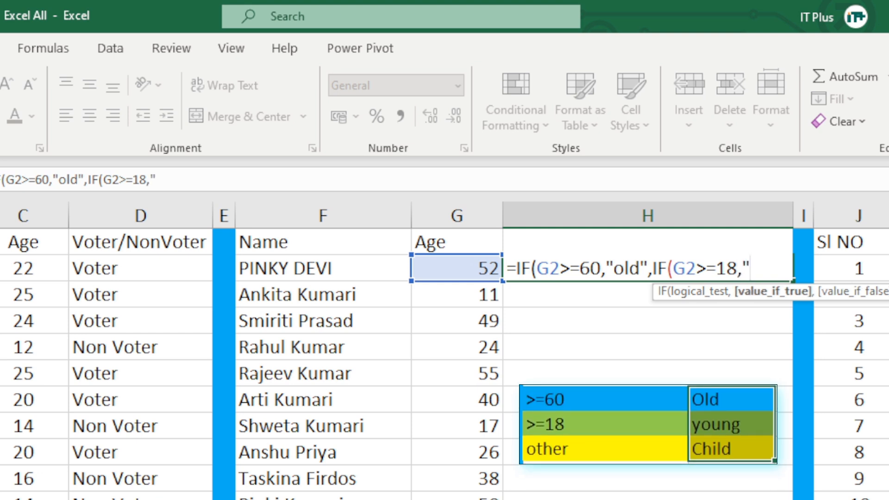
pyautogui.write('You')
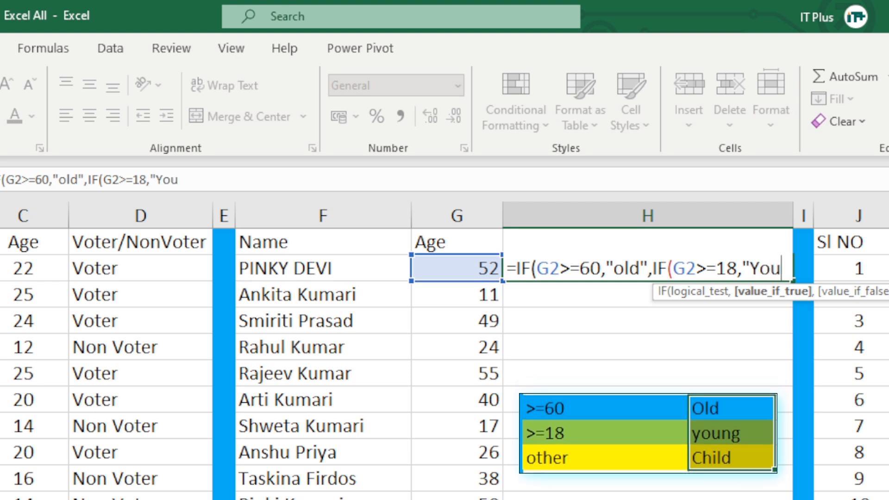
pyautogui.write('ng"')
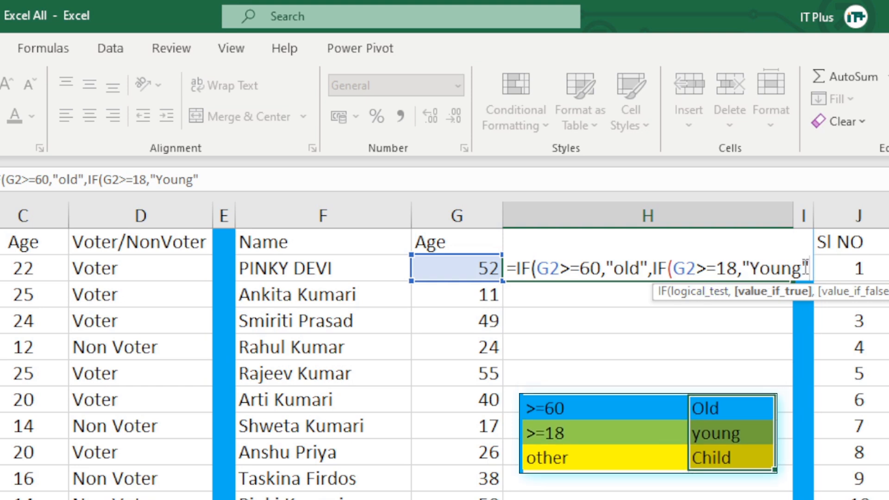
# Complete the nested IF in H2 with "Child" as the remaining result, close both functions and enter the formula.
pyautogui.write(',')
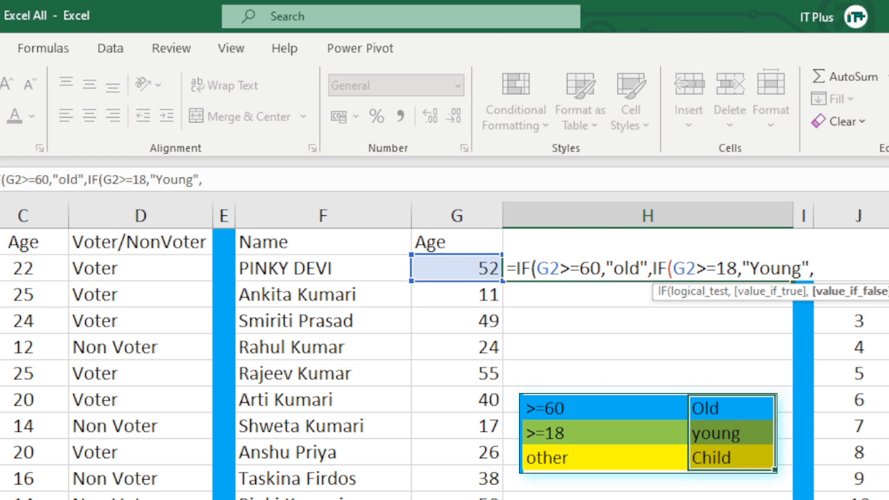
pyautogui.write('"O')
pyautogui.press('BackSpace')
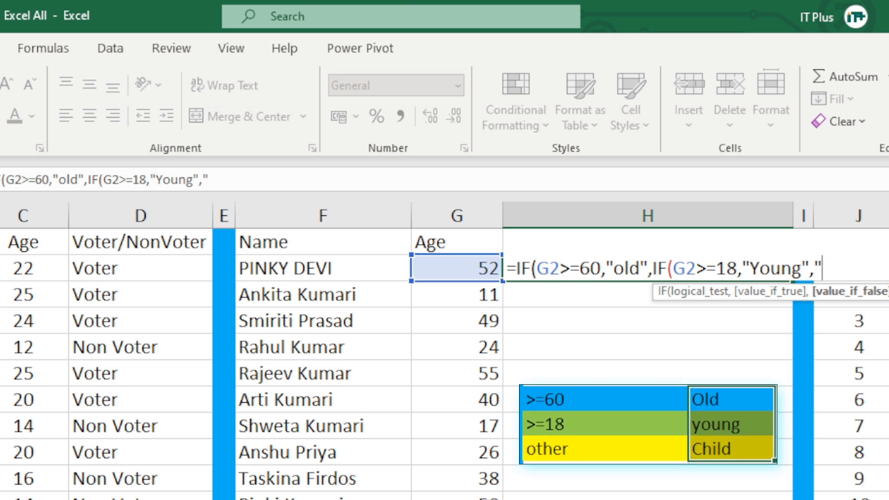
pyautogui.write('Chi')
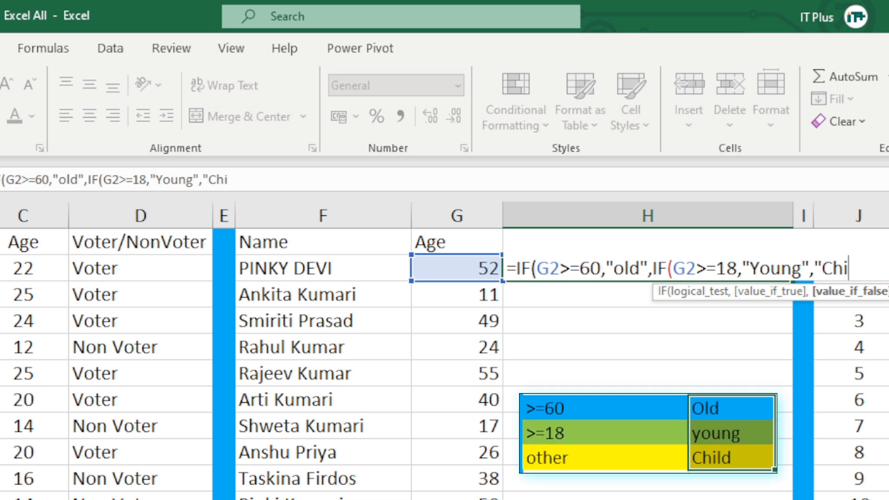
pyautogui.write('ld"')
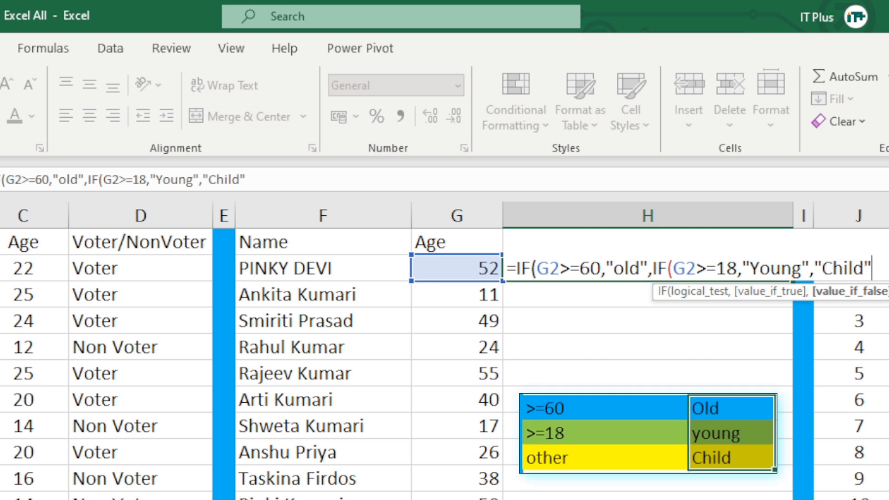
pyautogui.write(')')
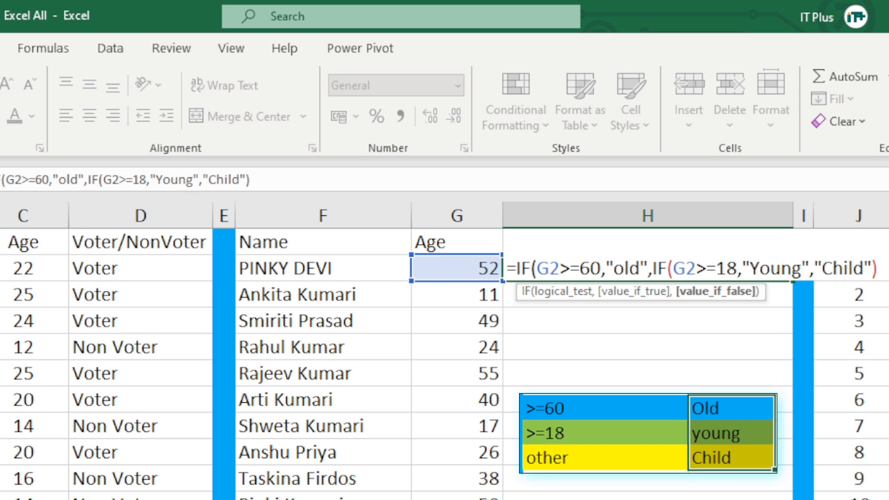
pyautogui.write(')')
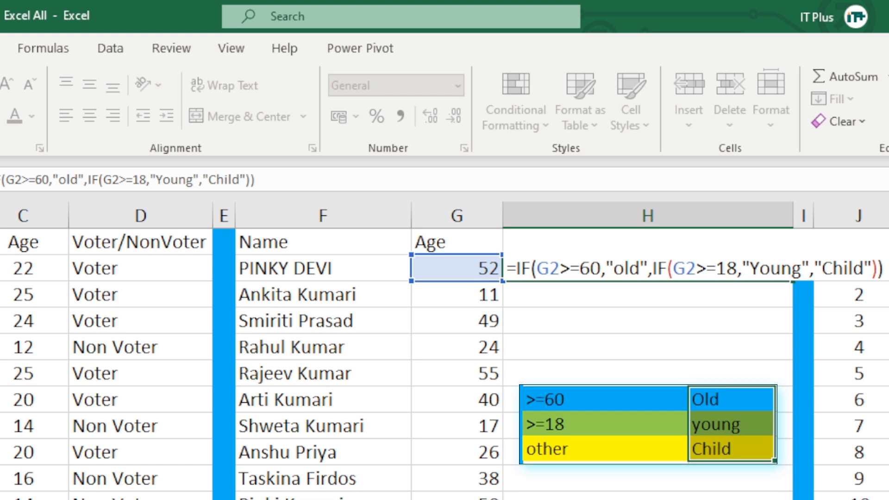
pyautogui.press('Return')
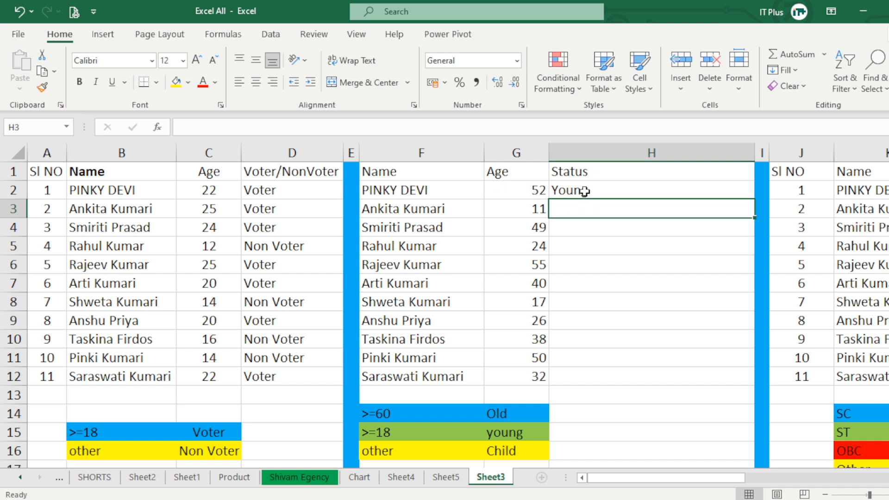
# Fill the nested IF formula from H2 down to H12 and check the results in rows 3 and 8.
pyautogui.click(663, 187)
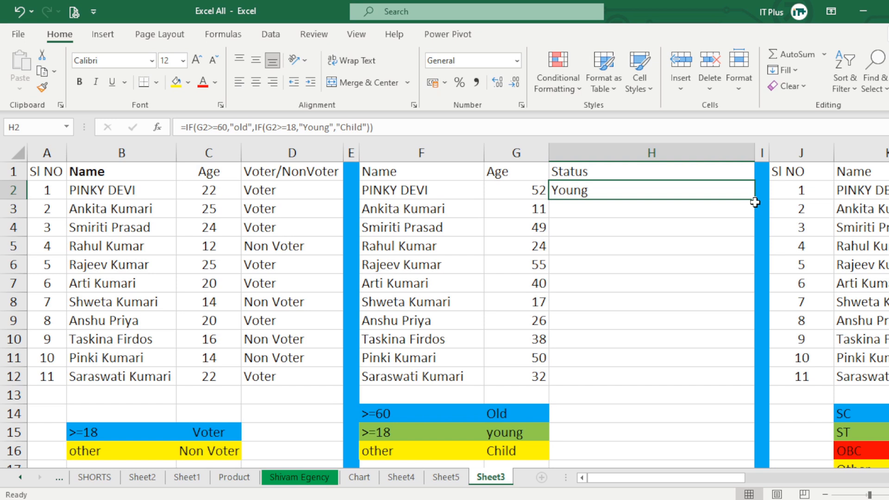
pyautogui.moveTo(756, 201)
pyautogui.mouseDown()
pyautogui.moveTo(736, 377)
pyautogui.moveTo(730, 372)
pyautogui.mouseUp()
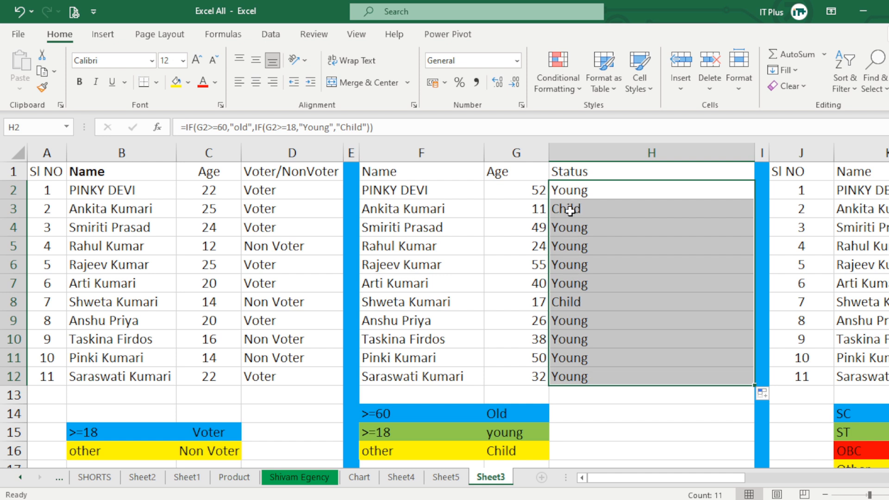
pyautogui.moveTo(417, 209); pyautogui.dragTo(539, 206)
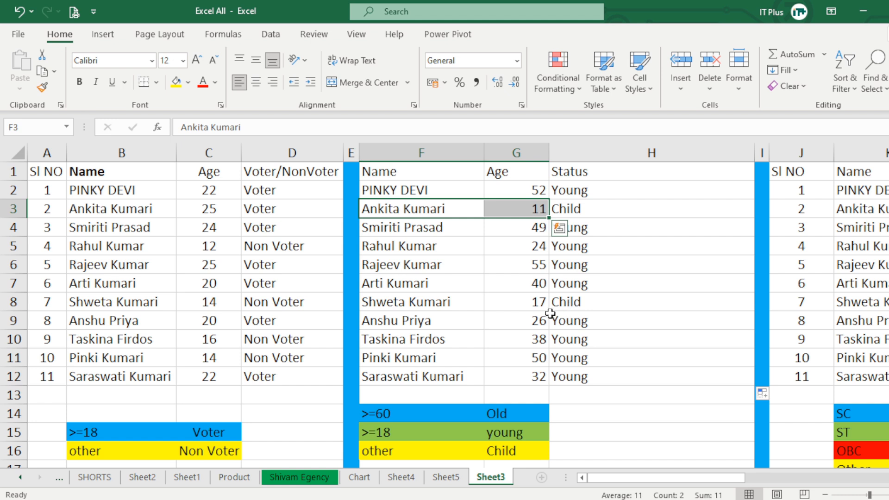
pyautogui.moveTo(425, 307); pyautogui.dragTo(542, 302)
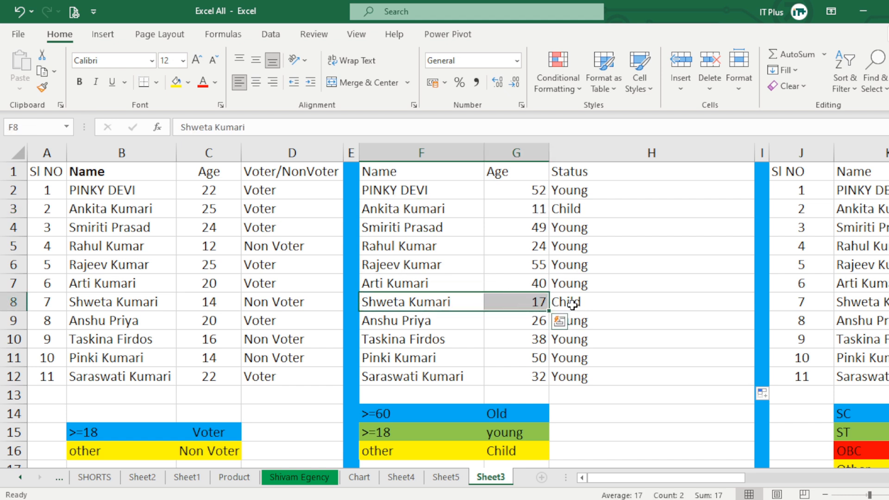
pyautogui.click(576, 304)
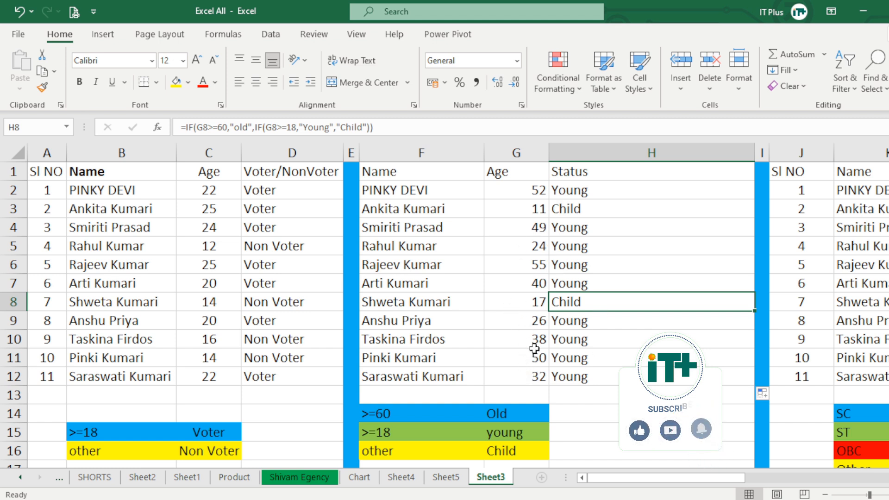
# Test the status formula by changing the ages in G10 to 62, G4 to 65 and G6 to 60.
pyautogui.click(516, 341)
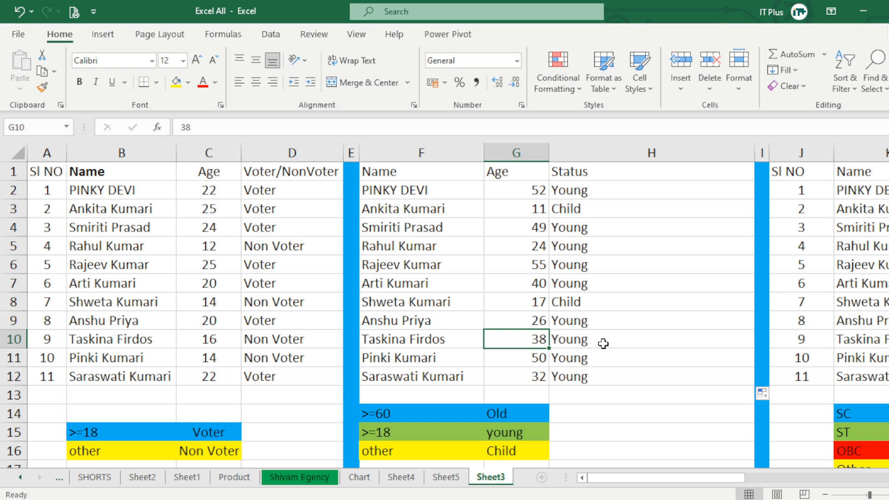
pyautogui.write('62')
pyautogui.press('Return')
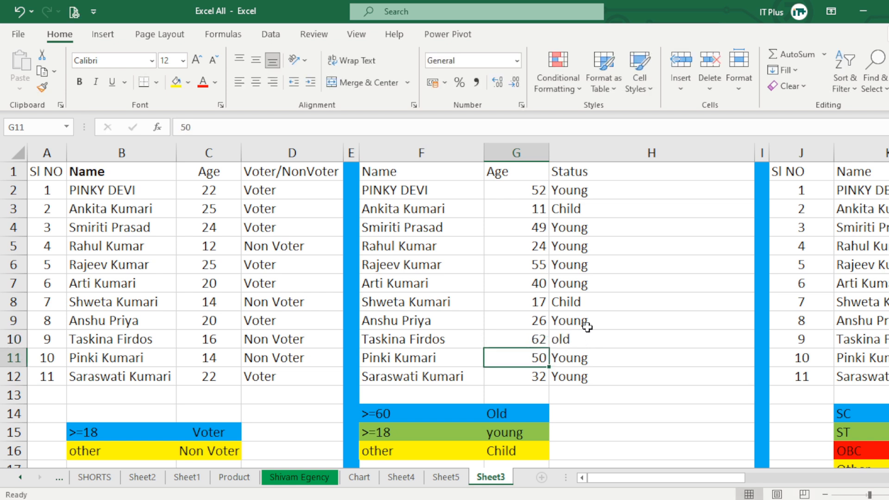
pyautogui.click(540, 231)
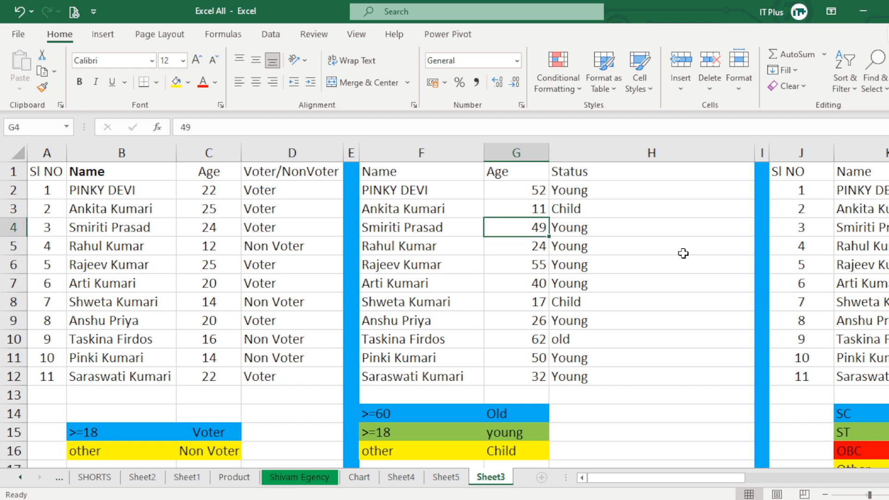
pyautogui.press('BackSpace')
pyautogui.write('65')
pyautogui.press('Return')
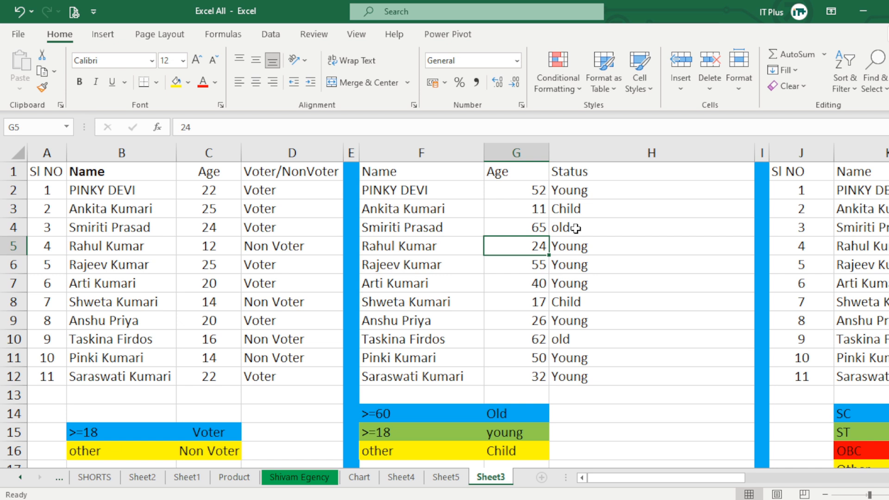
pyautogui.click(528, 267)
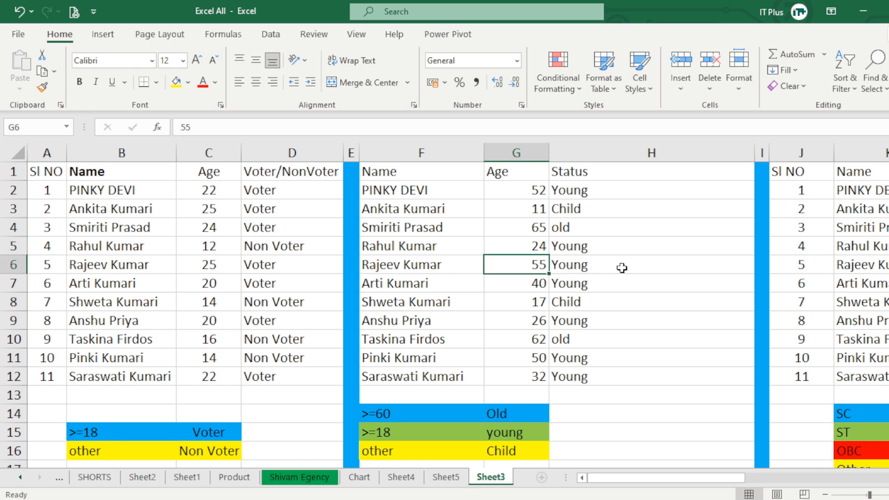
pyautogui.write('60')
pyautogui.press('Return')
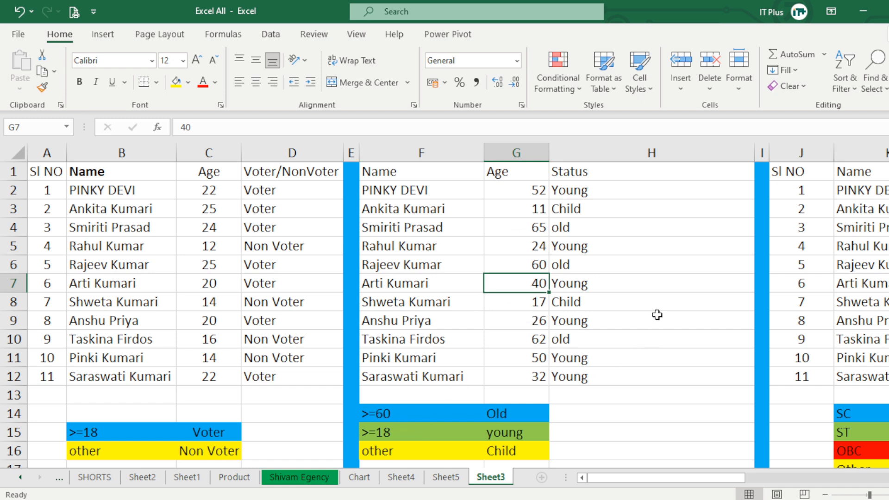
# Compare the age ranges C2:C12 and G2:G12 and inspect the IF formulas in H7 and D2.
pyautogui.click(618, 284)
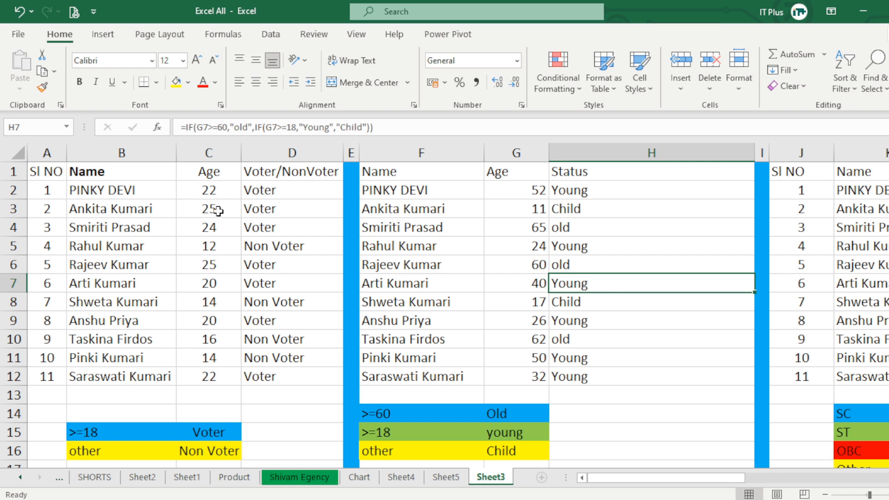
pyautogui.moveTo(216, 189); pyautogui.dragTo(213, 373)
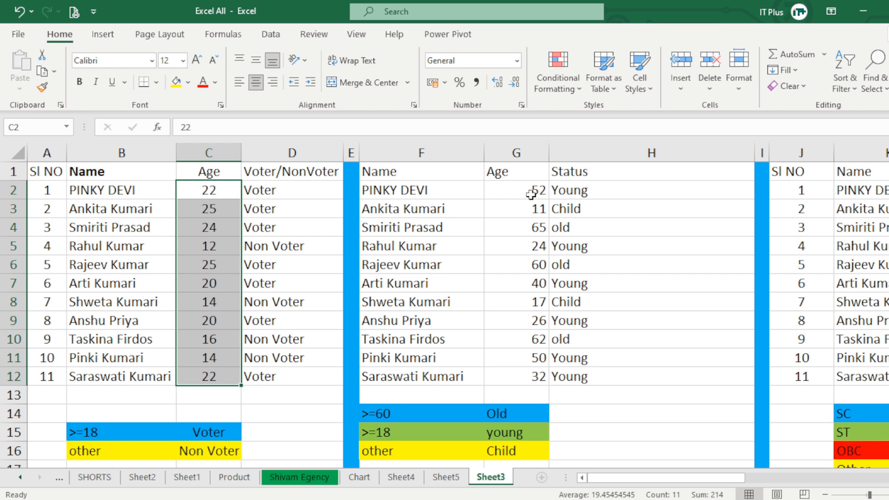
pyautogui.moveTo(531, 191); pyautogui.dragTo(537, 378)
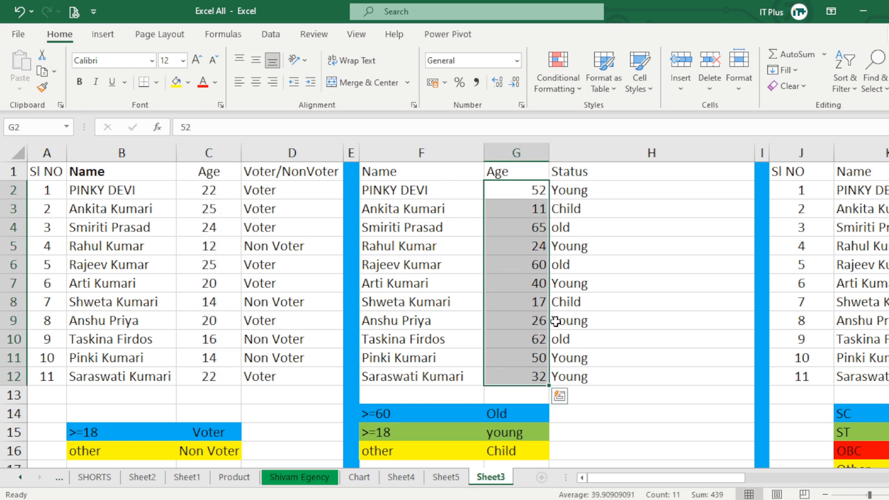
pyautogui.click(283, 194)
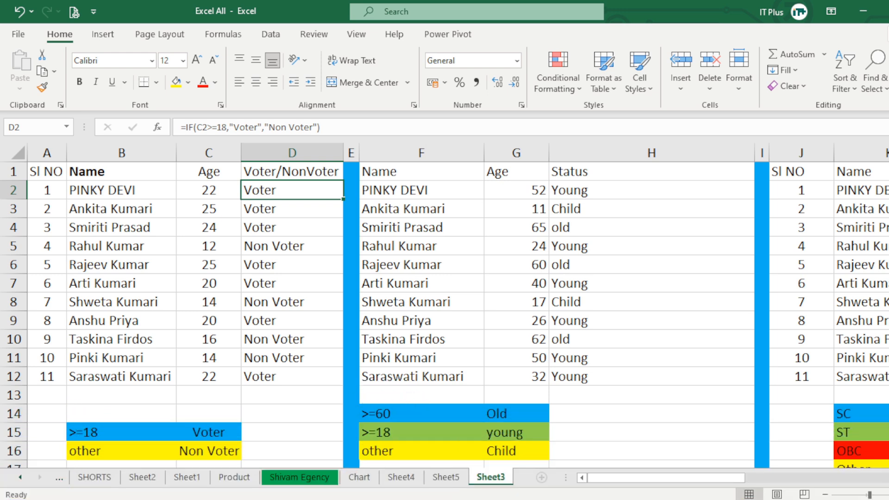
# Clear the existing entries below the Discount 50% and Net Pay headings in columns N and O.
pyautogui.hscroll(3, 458, 305)
pyautogui.hscroll(3, 787, 386)
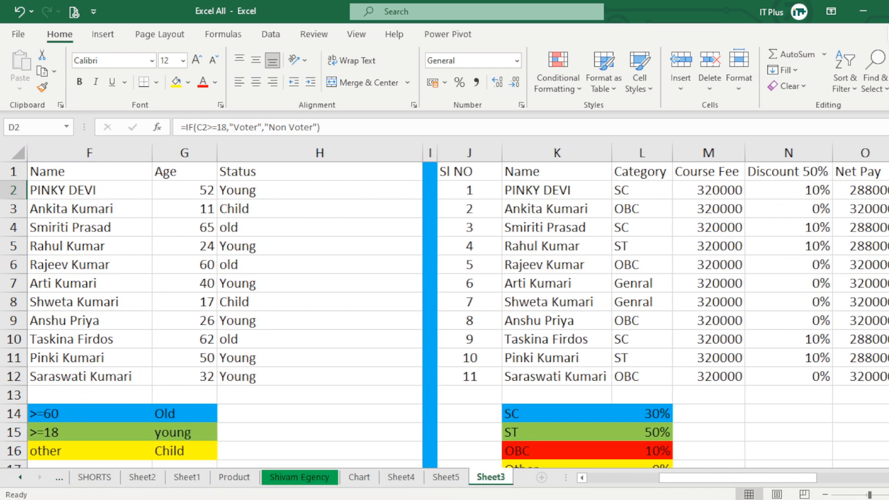
pyautogui.moveTo(682, 191); pyautogui.dragTo(692, 377)
pyautogui.hotkey('ctrl', 'z')
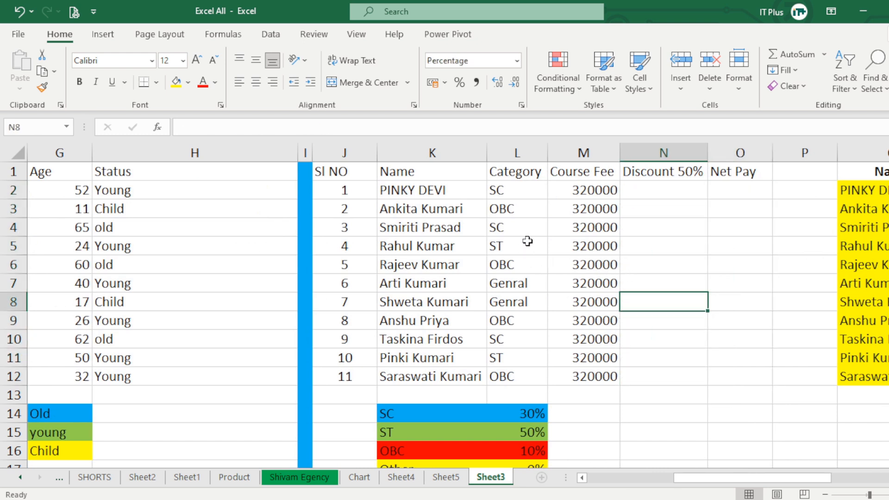
# Compare the numeric ages in column G with the text categories in L2:L12 that determine the discount in column N.
pyautogui.moveTo(65, 197); pyautogui.dragTo(61, 296)
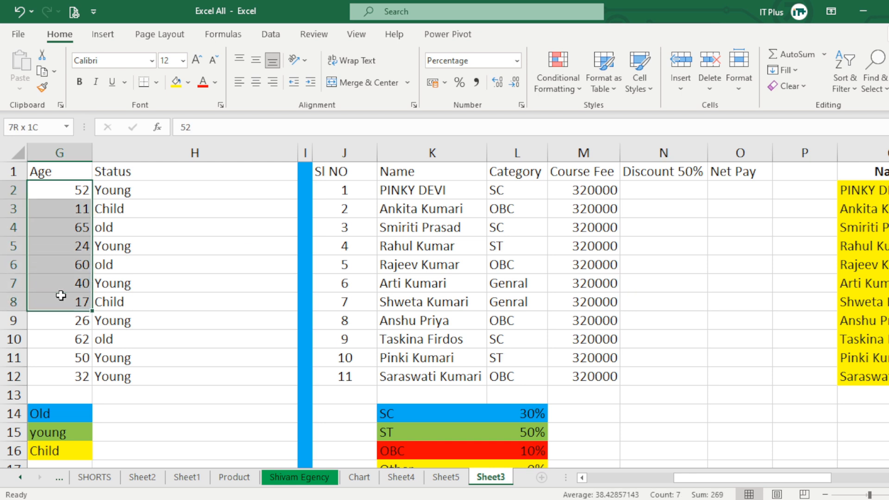
pyautogui.moveTo(526, 194); pyautogui.dragTo(514, 373)
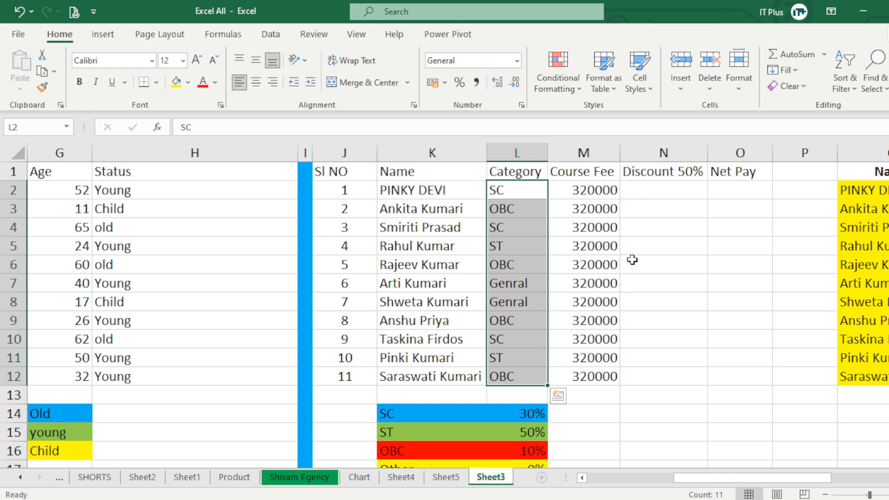
pyautogui.click(658, 193)
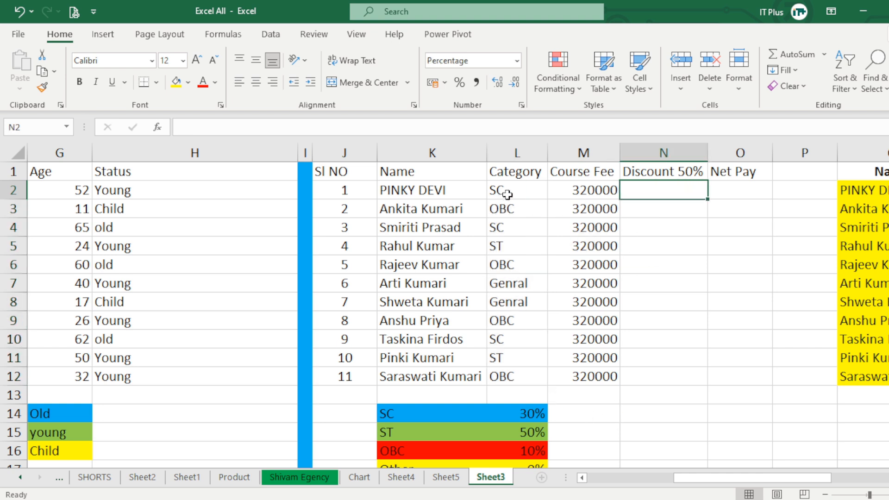
pyautogui.moveTo(505, 191); pyautogui.dragTo(509, 366)
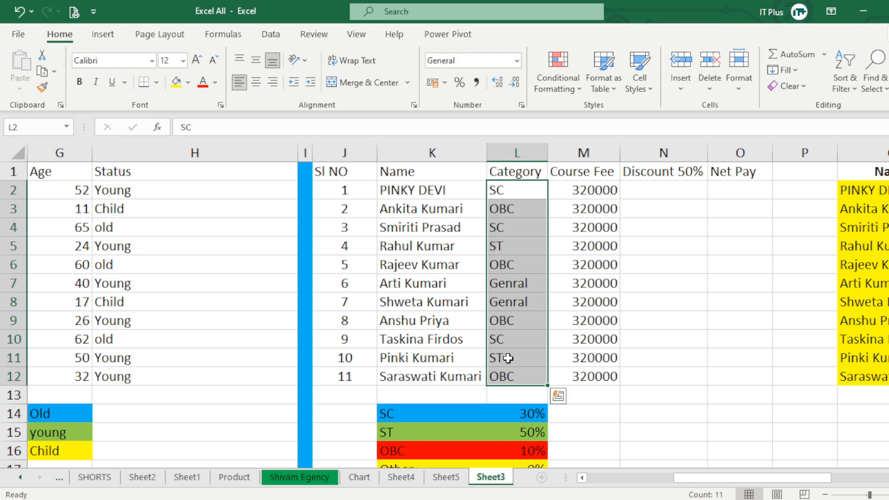
pyautogui.moveTo(61, 192); pyautogui.dragTo(68, 361)
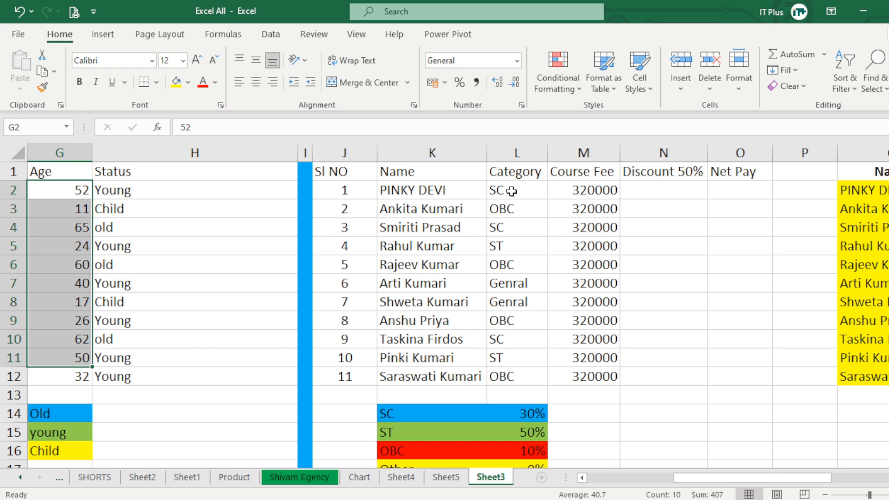
pyautogui.moveTo(513, 192); pyautogui.dragTo(509, 374)
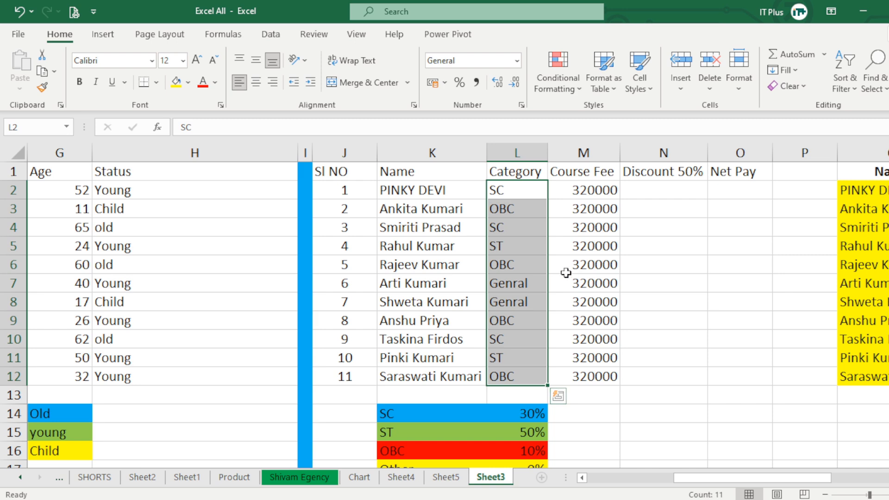
# Review the categories in column L against the discount rates for SC, ST, OBC and Other in K14:L17.
pyautogui.scroll(-1, 564, 271)
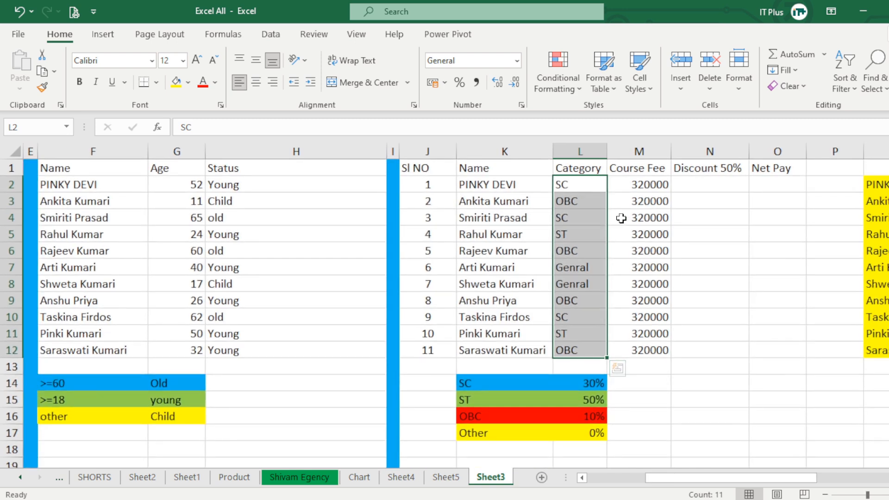
pyautogui.scroll(1, 622, 219)
pyautogui.scroll(1, 621, 219)
pyautogui.click(660, 211)
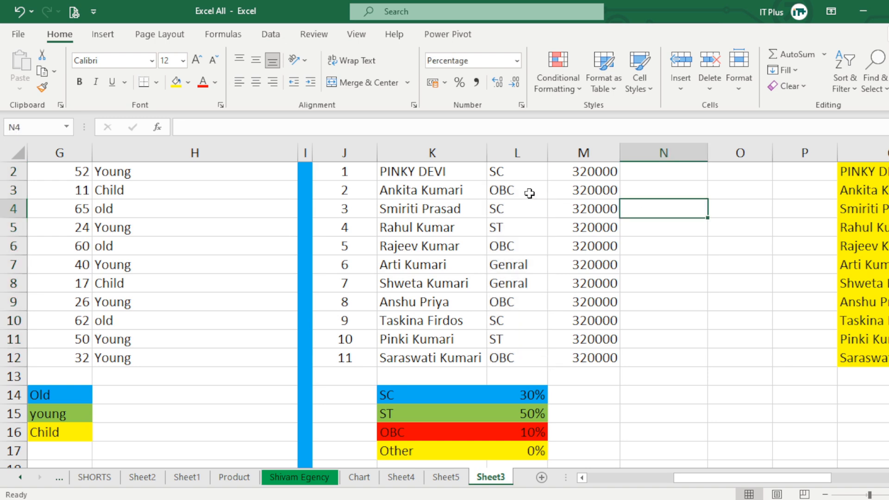
pyautogui.scroll(1, 476, 185)
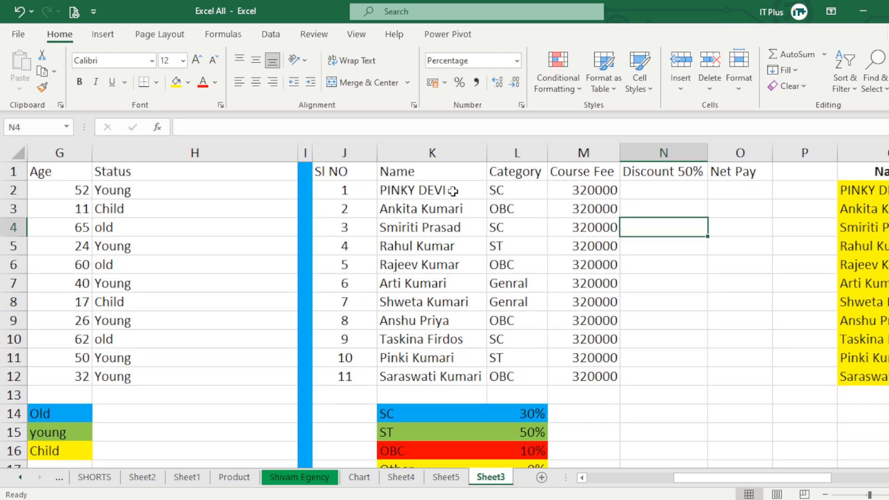
pyautogui.scroll(-1, 452, 190)
pyautogui.scroll(1, 457, 170)
pyautogui.scroll(-1, 460, 190)
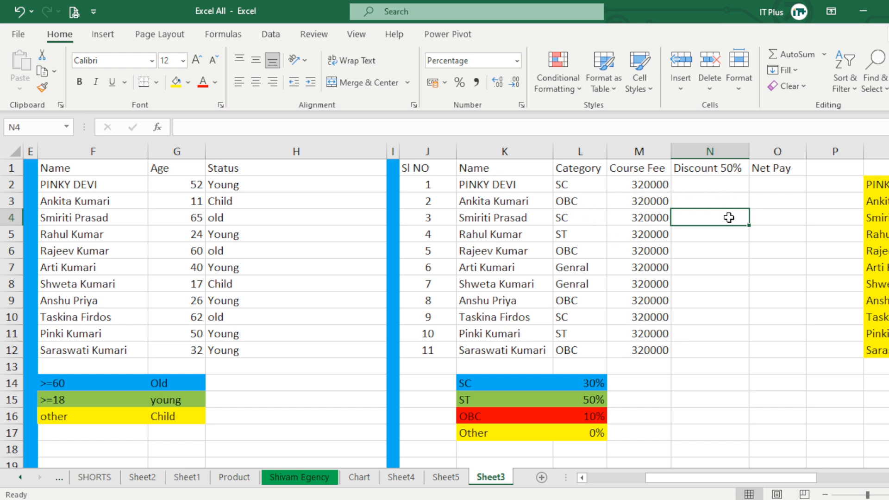
pyautogui.click(730, 286)
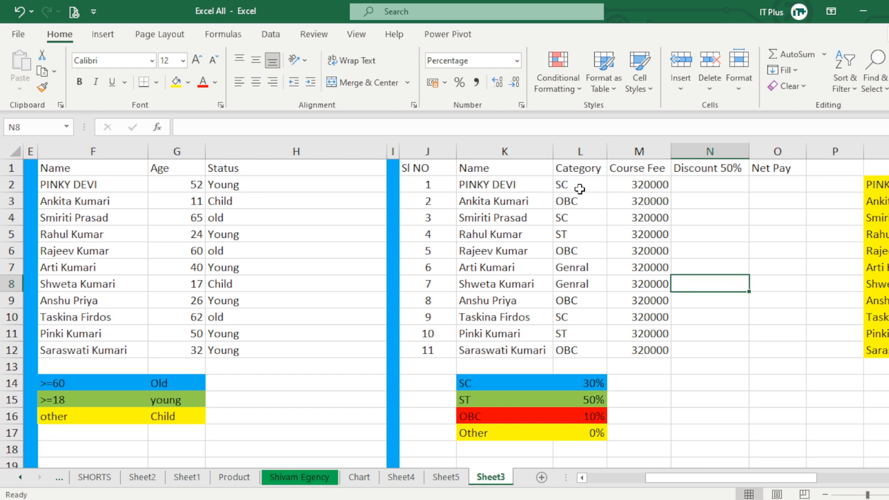
pyautogui.click(576, 236)
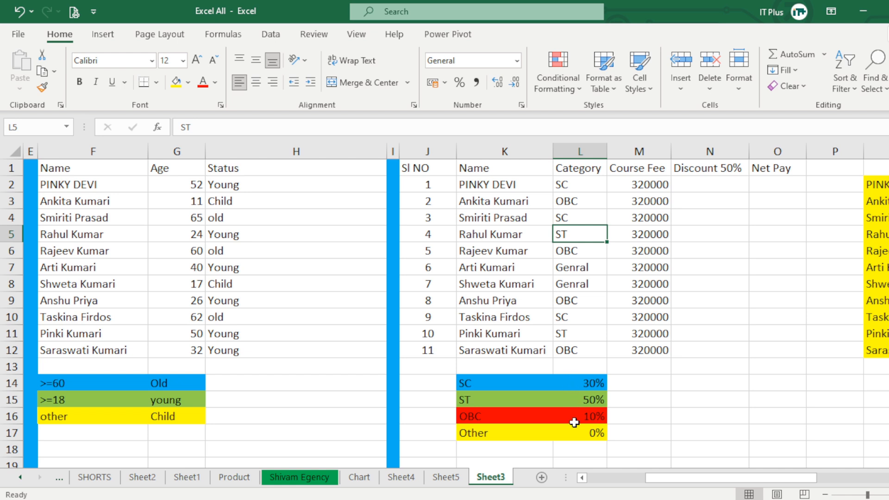
pyautogui.click(475, 388)
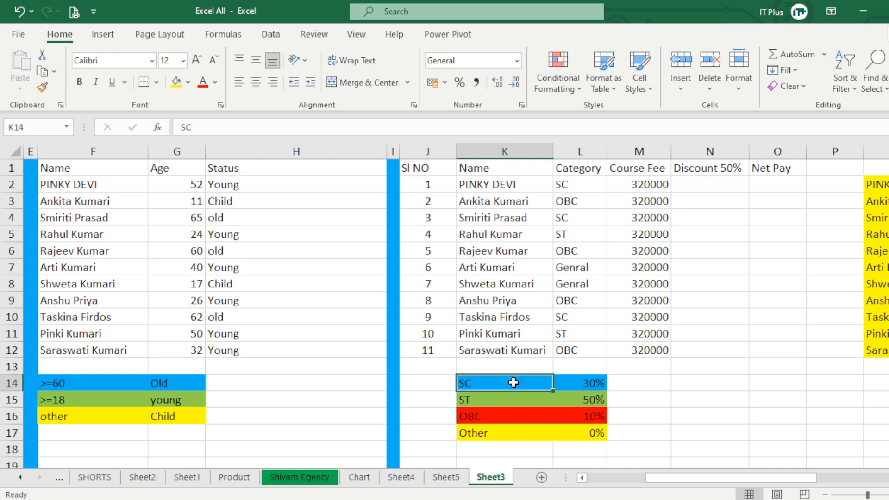
pyautogui.click(589, 386)
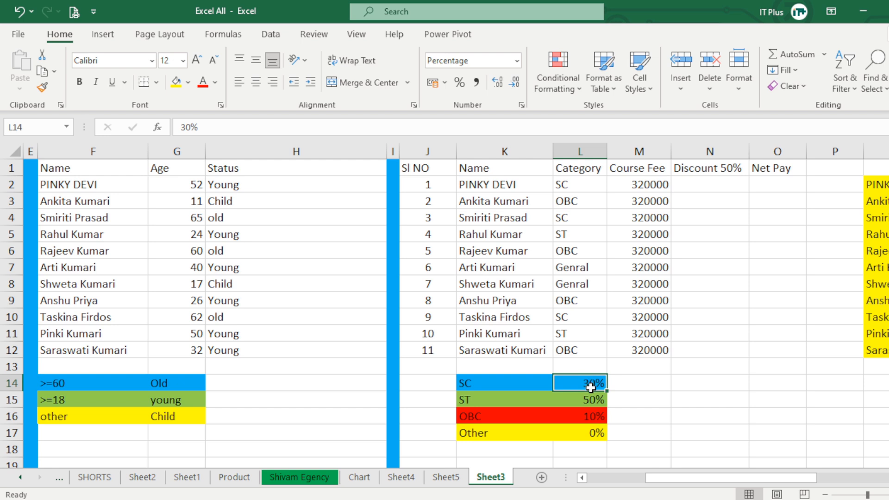
pyautogui.click(465, 403)
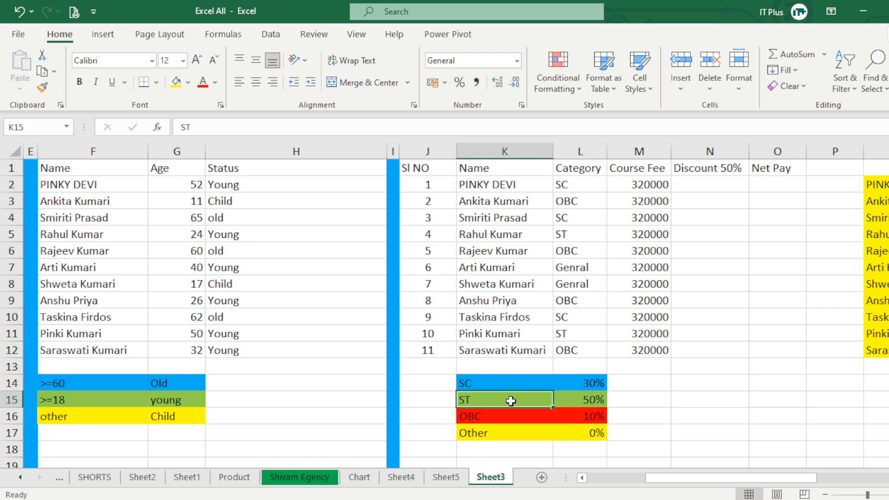
pyautogui.click(595, 401)
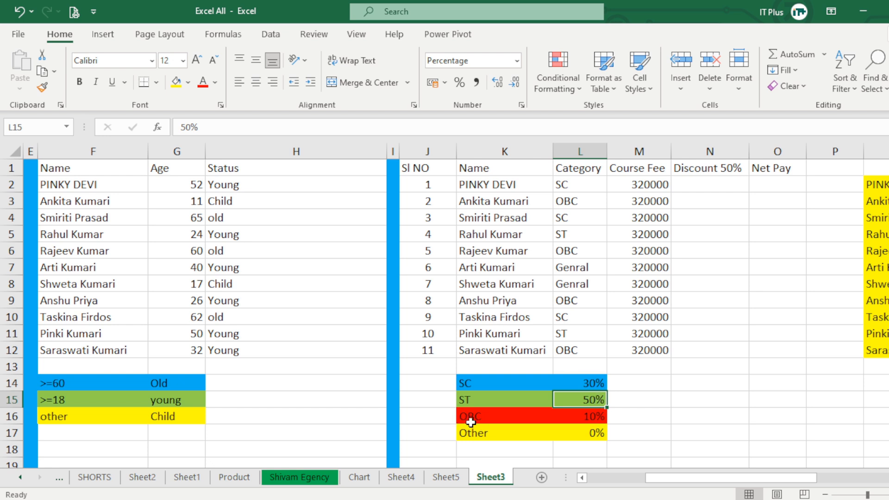
pyautogui.click(595, 418)
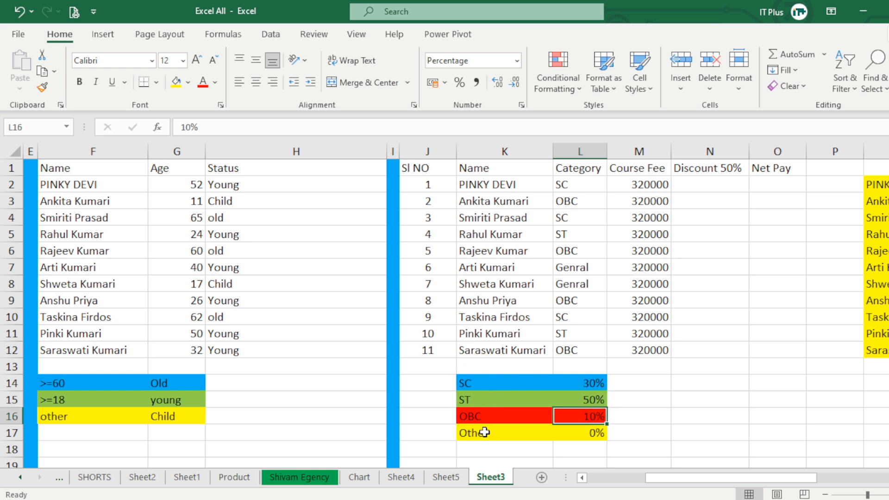
pyautogui.click(578, 437)
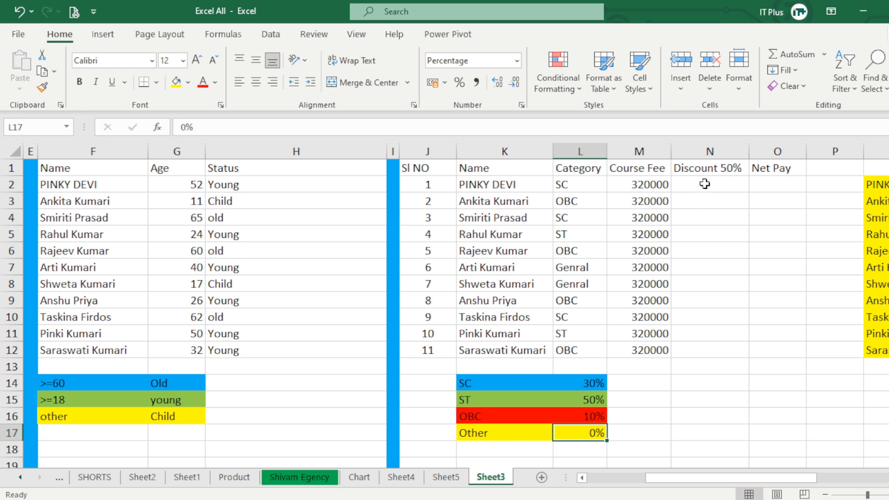
# Format the discount cells N2:N12 as percentages.
pyautogui.moveTo(704, 183); pyautogui.dragTo(706, 347)
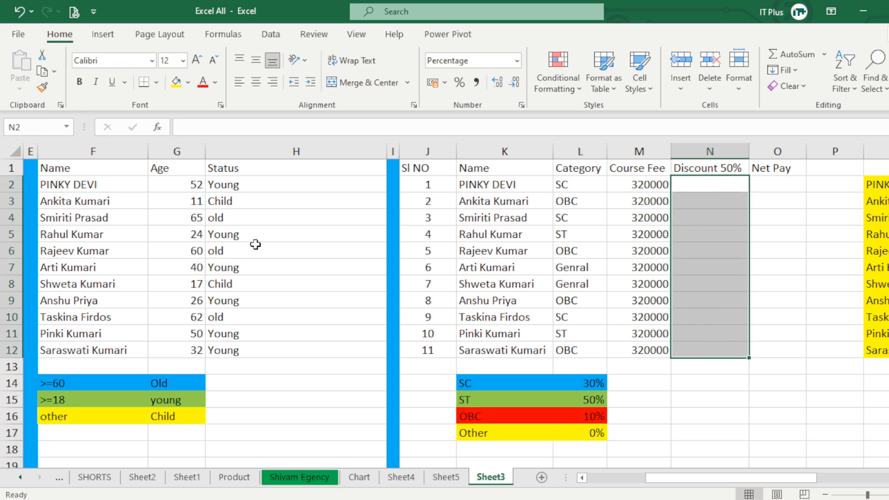
pyautogui.moveTo(233, 184); pyautogui.dragTo(241, 337)
pyautogui.moveTo(706, 183); pyautogui.dragTo(695, 355)
pyautogui.hotkey('ctrl', 'shift', '5')
# Begin an IF formula in N2 that tests L2=SC and returns "10%" when true.
pyautogui.click(715, 182)
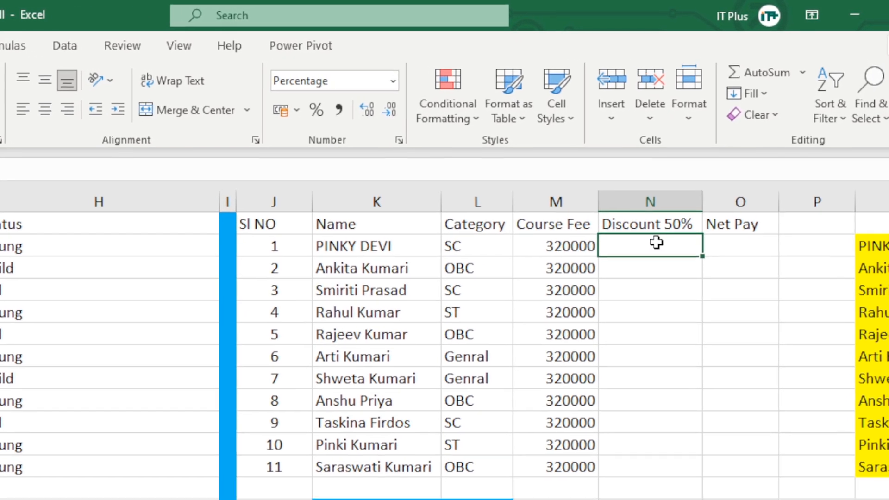
pyautogui.write('=if')
pyautogui.press('Tab')
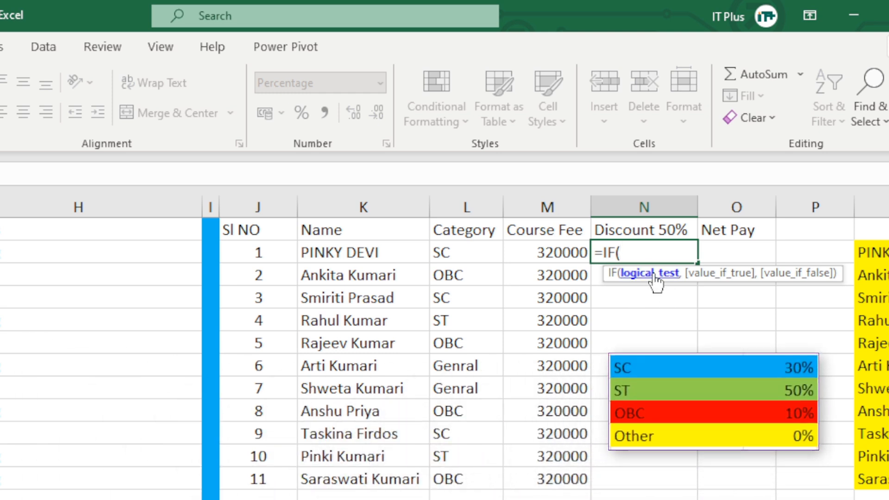
pyautogui.click(448, 253)
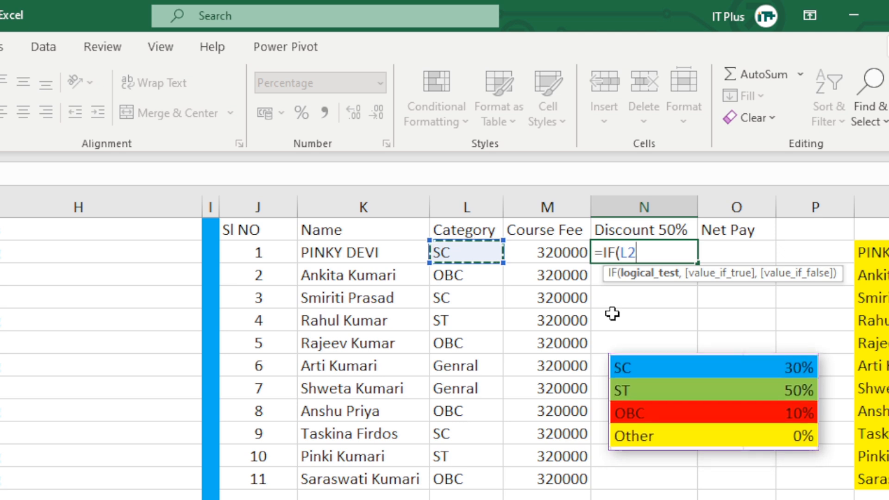
pyautogui.write('=')
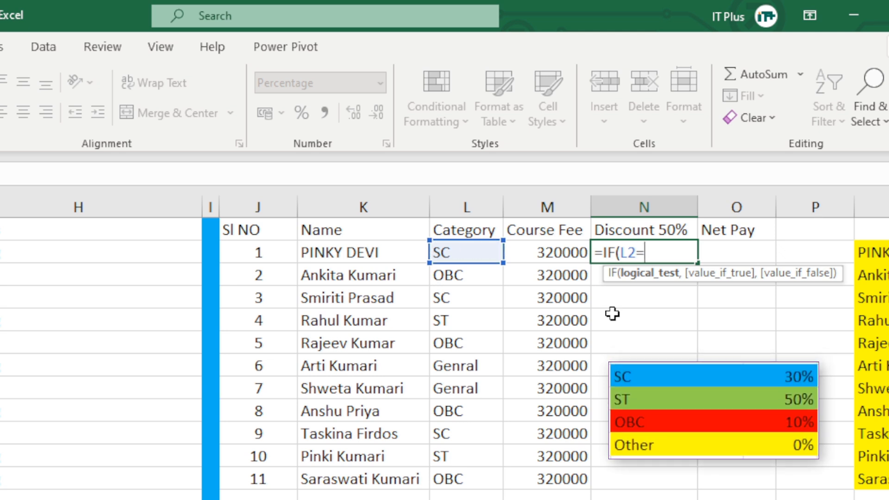
pyautogui.write('SC')
pyautogui.write(',')
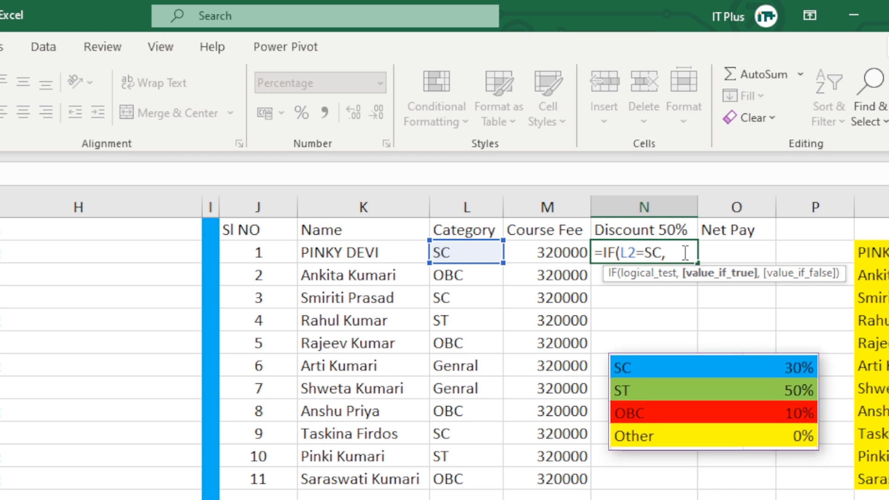
pyautogui.write('"')
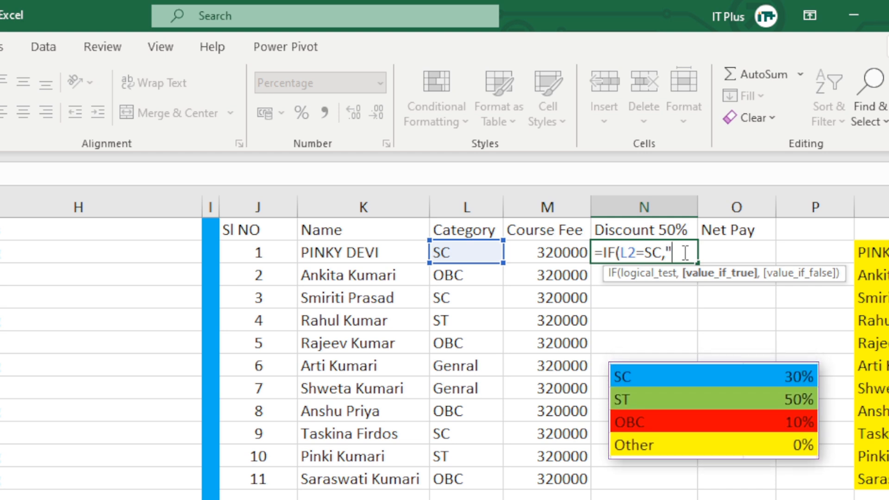
pyautogui.write('10%')
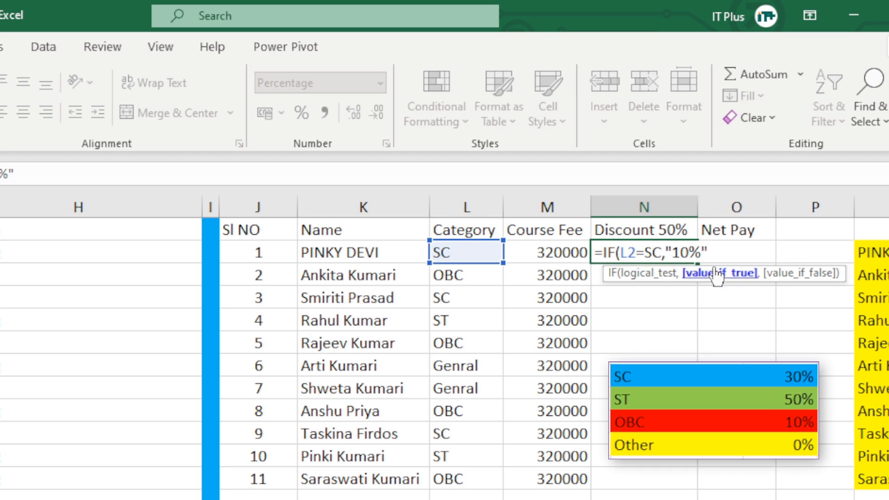
pyautogui.write(',')
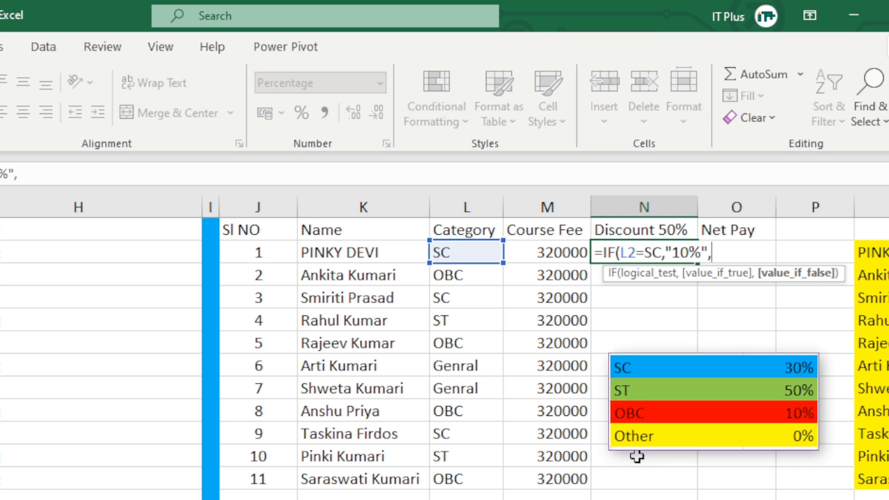
# Nest a second IF in the N2 formula that tests L2=ST and returns "50%" when true.
pyautogui.write('if(')
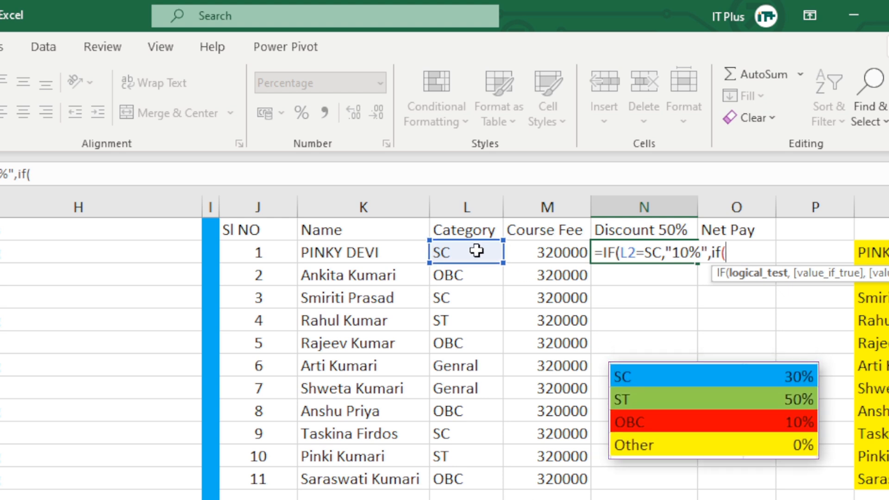
pyautogui.click(460, 256)
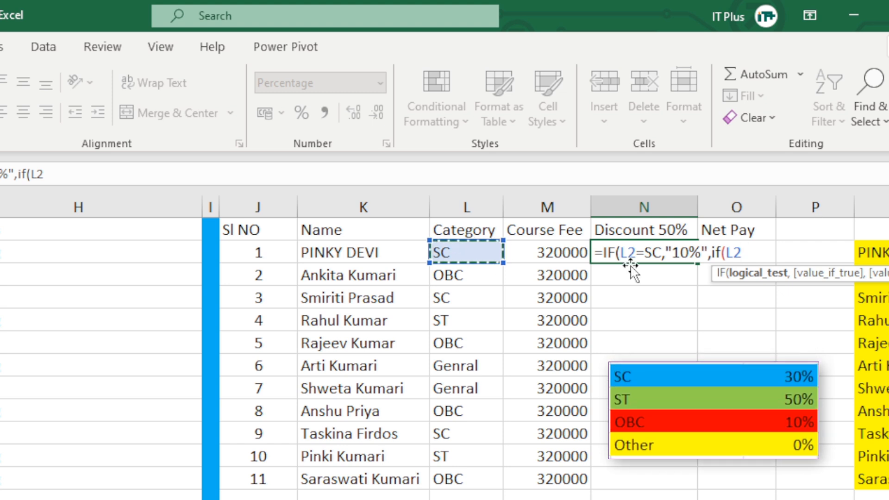
pyautogui.write('=S')
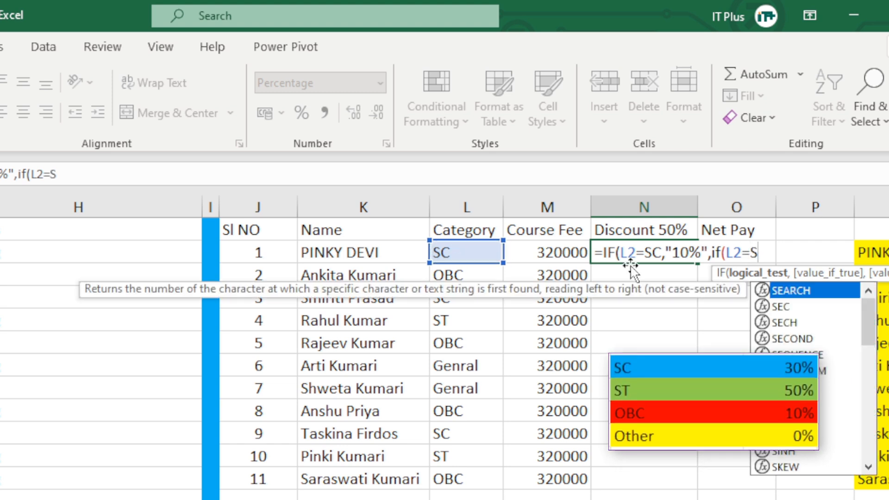
pyautogui.write('T')
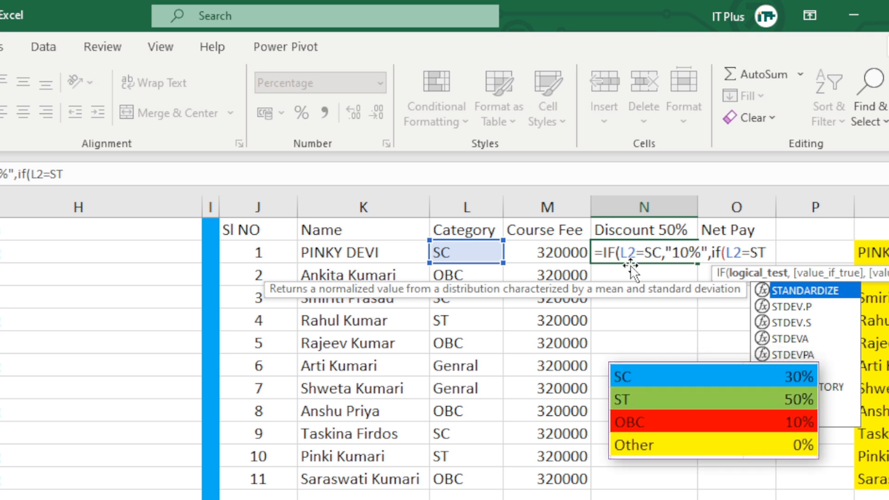
pyautogui.write(',')
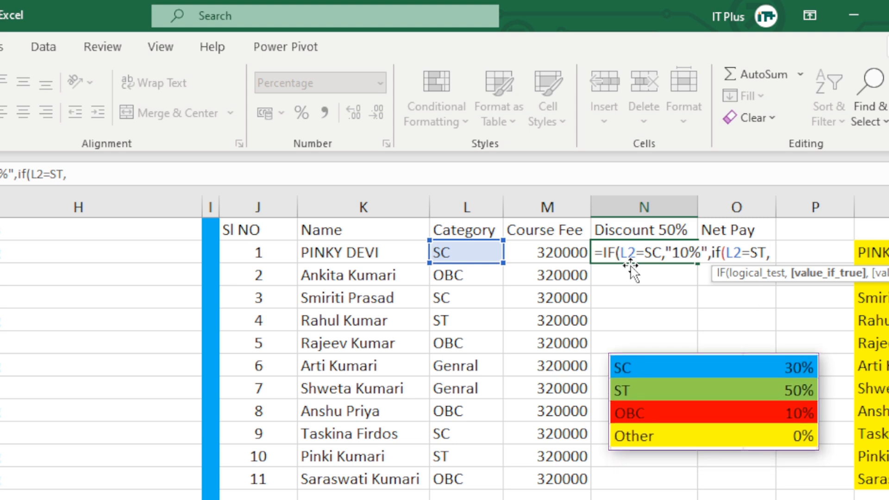
pyautogui.write('"')
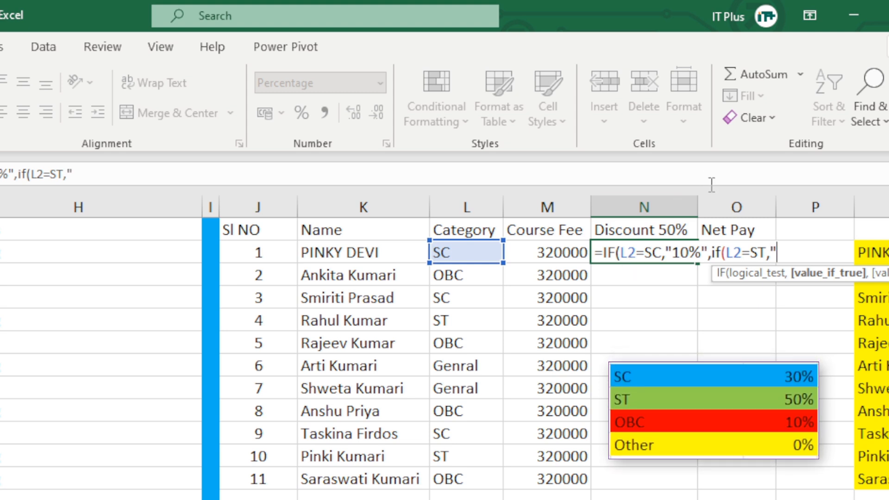
pyautogui.write('5')
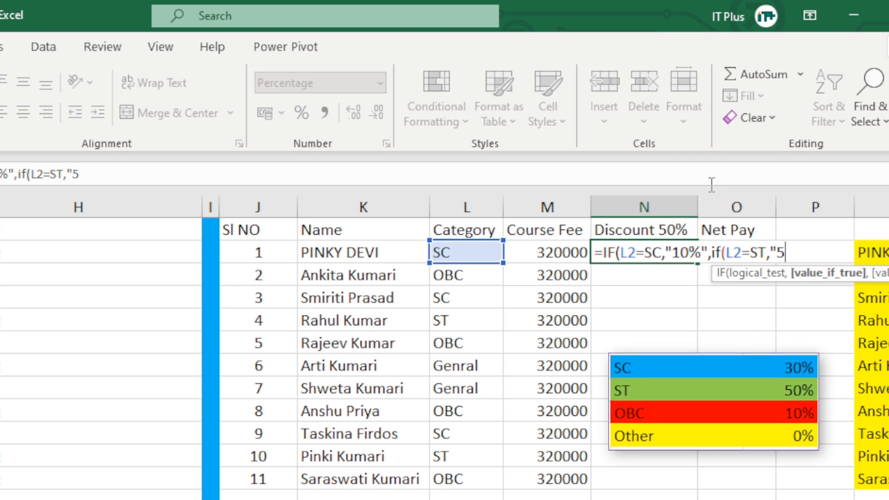
pyautogui.write('0%')
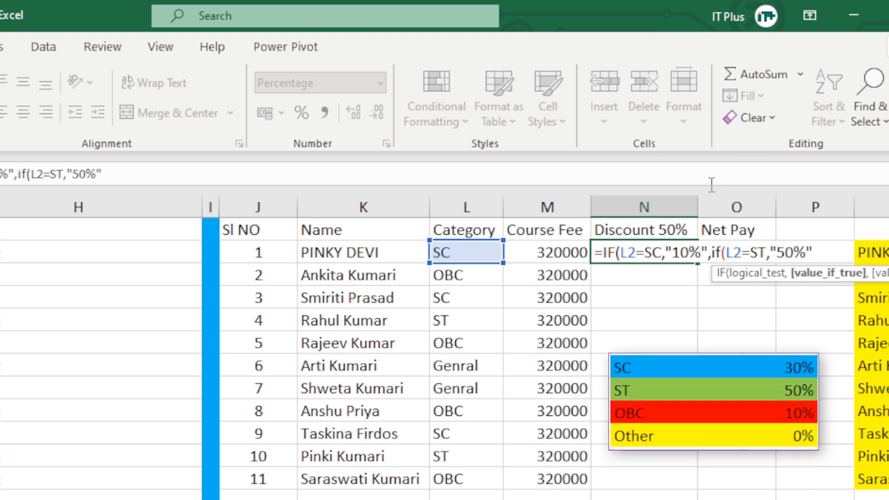
pyautogui.write('",')
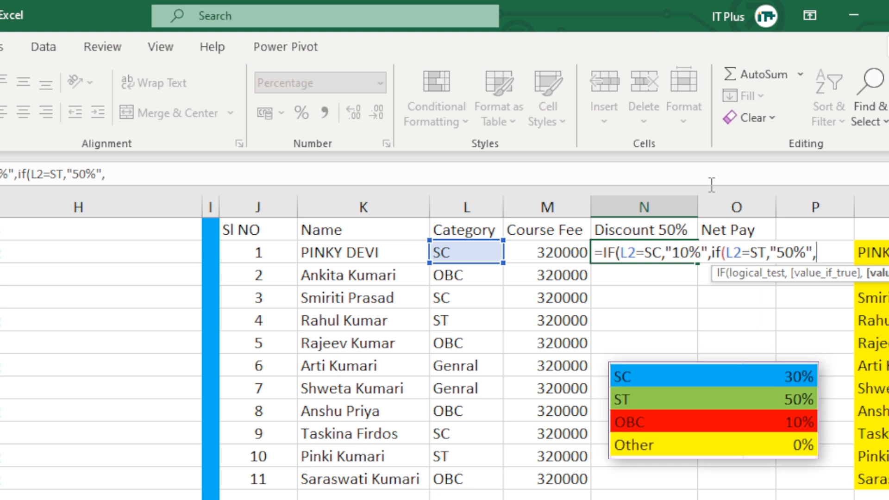
# Nest a third IF in the N2 formula that tests L2=OBC and returns "10%" when true.
pyautogui.write('if(')
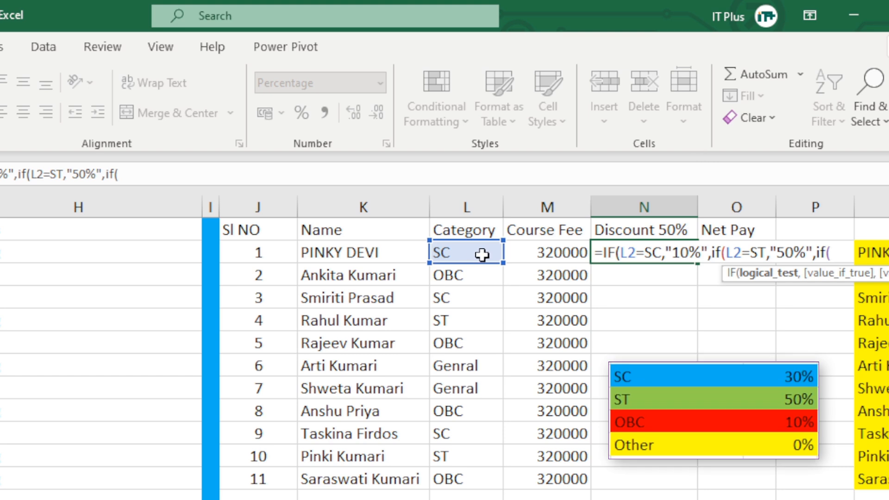
pyautogui.click(467, 252)
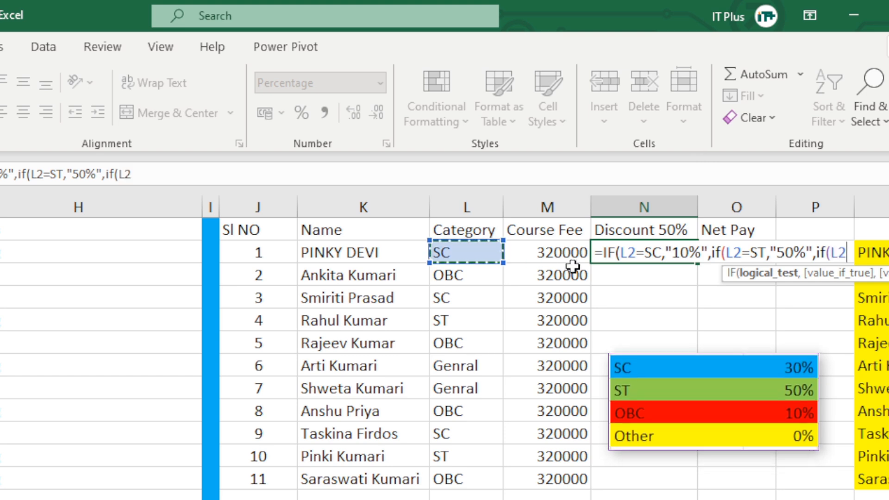
pyautogui.write('=O')
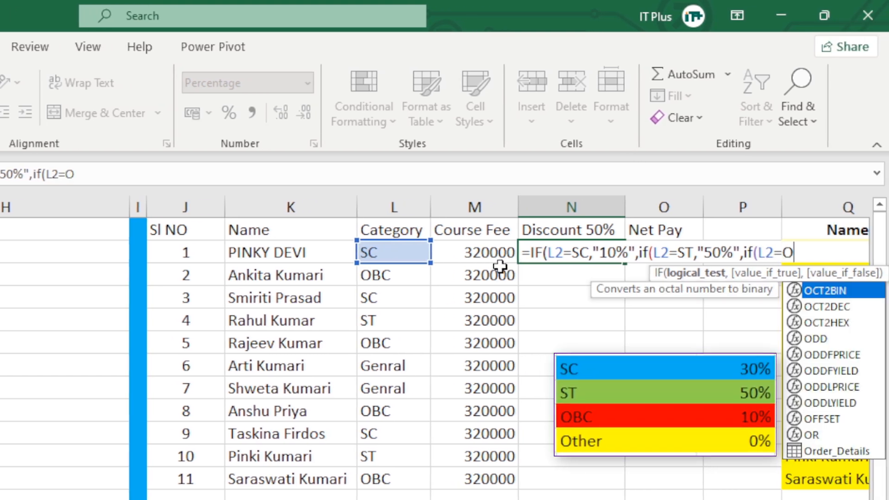
pyautogui.write('B')
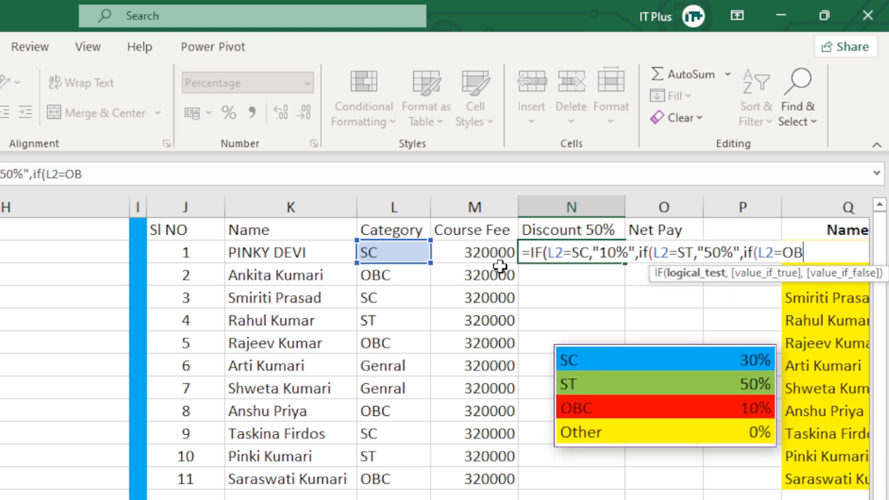
pyautogui.write('C')
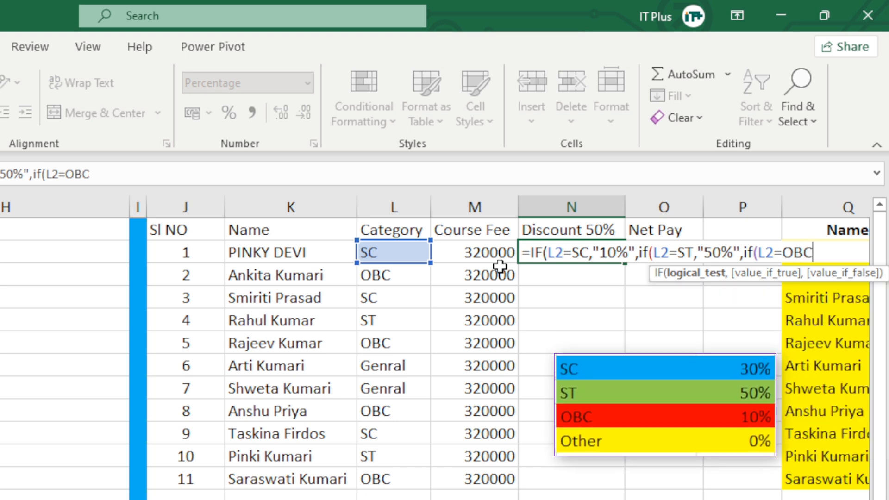
pyautogui.write(',')
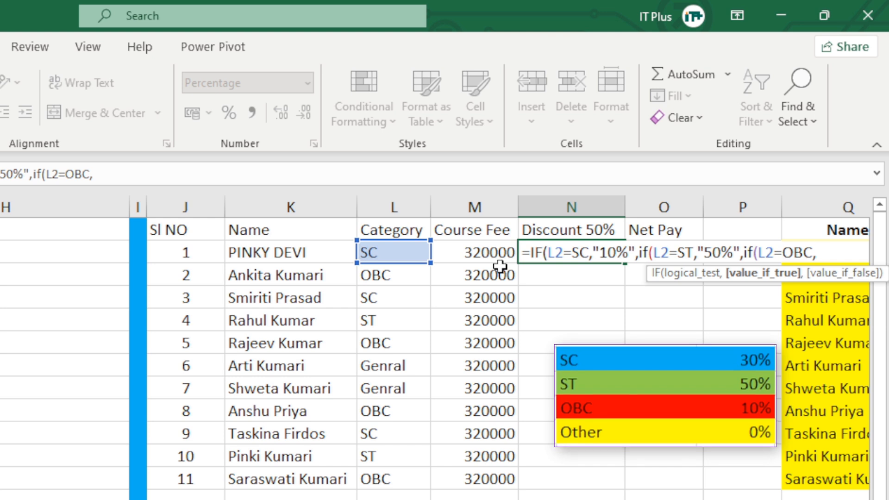
pyautogui.write('"')
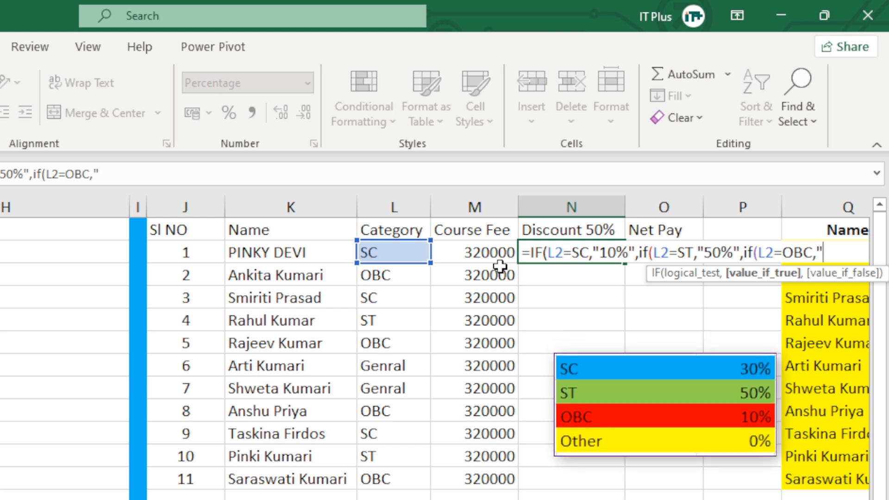
pyautogui.write('10%')
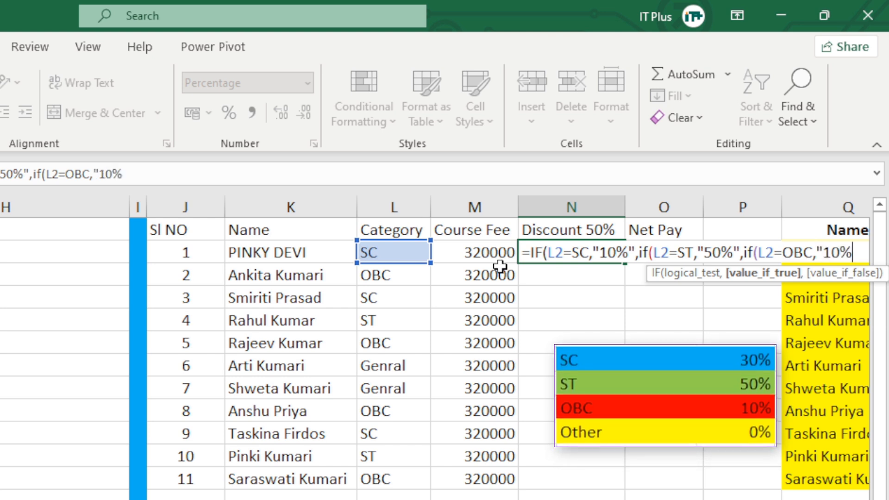
pyautogui.write('",')
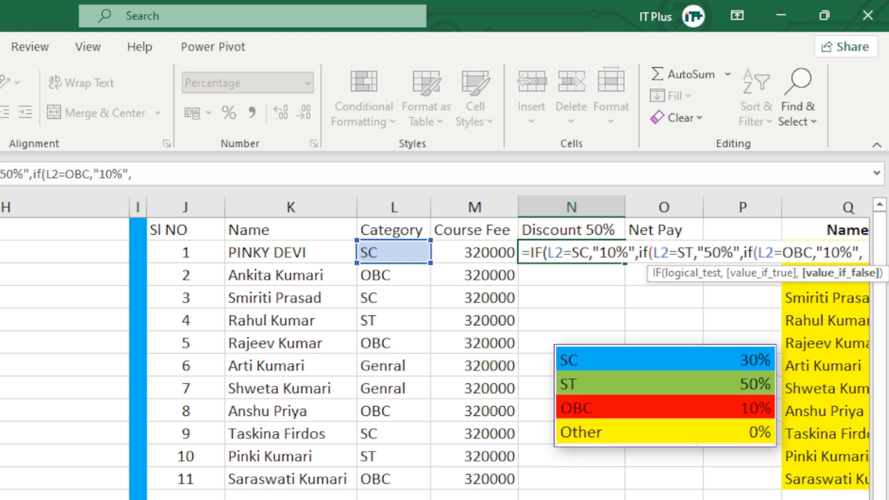
# Add "0%" as the final false value, close all three IFs and enter the formula in N2.
pyautogui.write('"0')
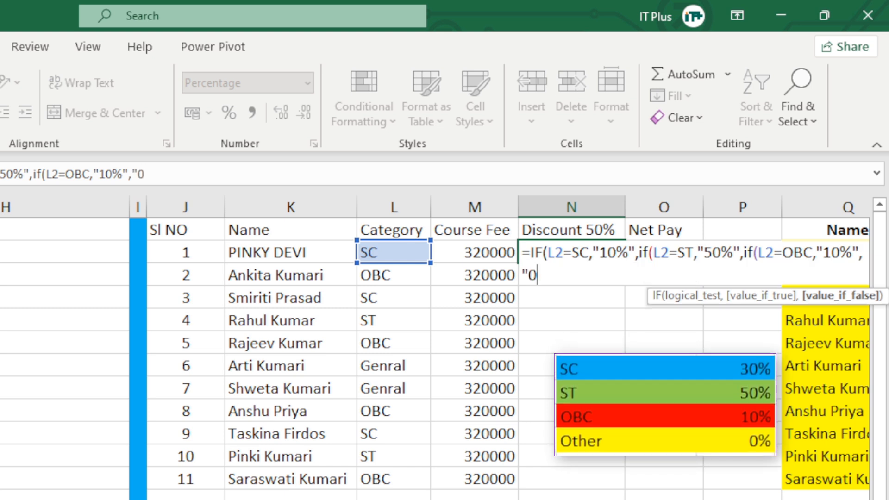
pyautogui.write('%')
pyautogui.write('"')
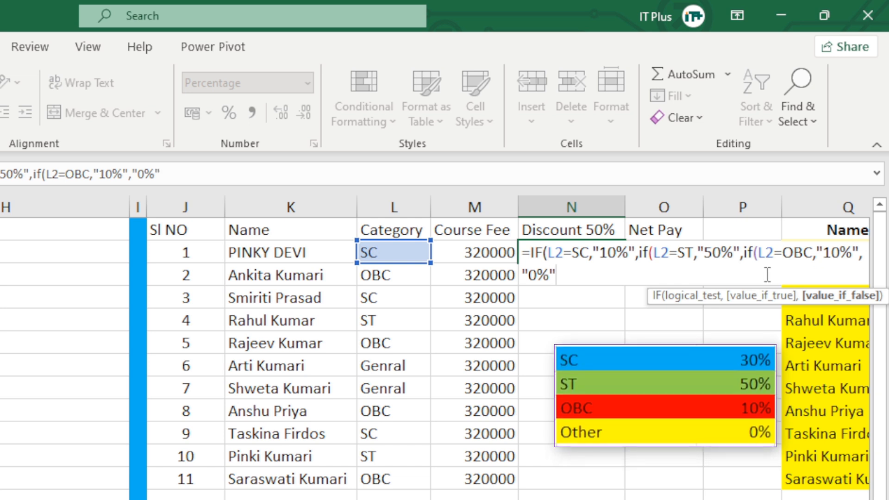
pyautogui.write('))')
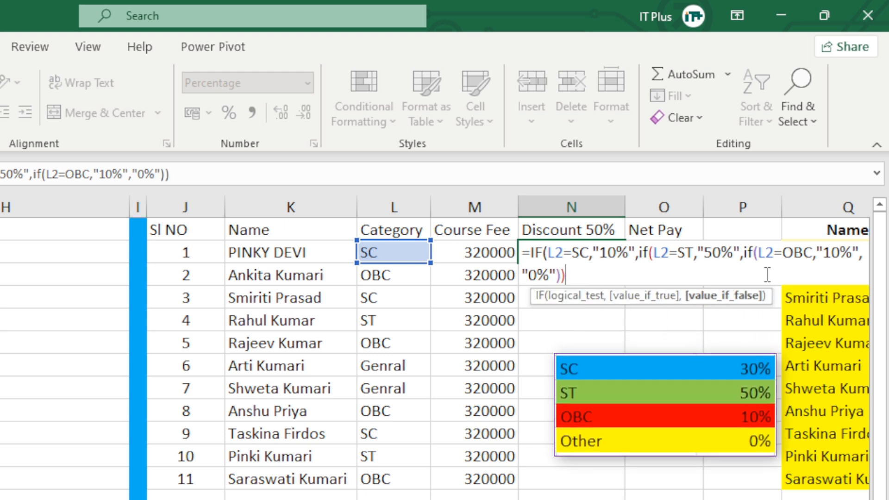
pyautogui.write(')')
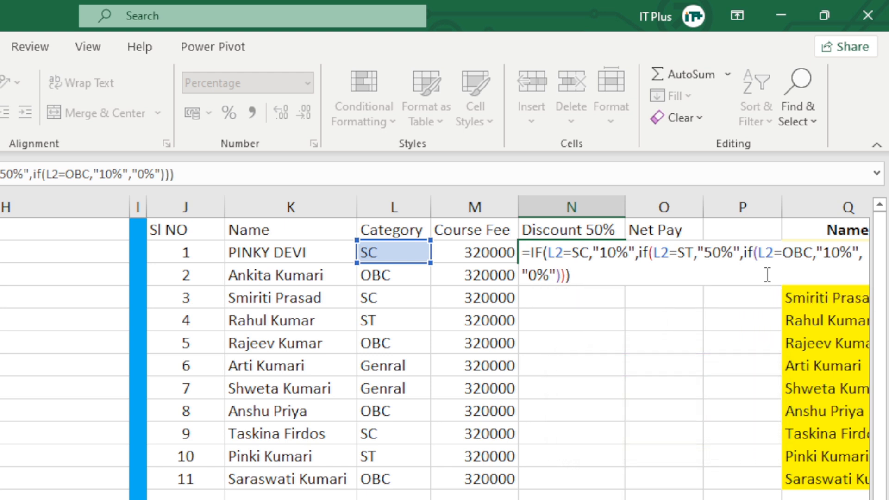
pyautogui.press('Return')
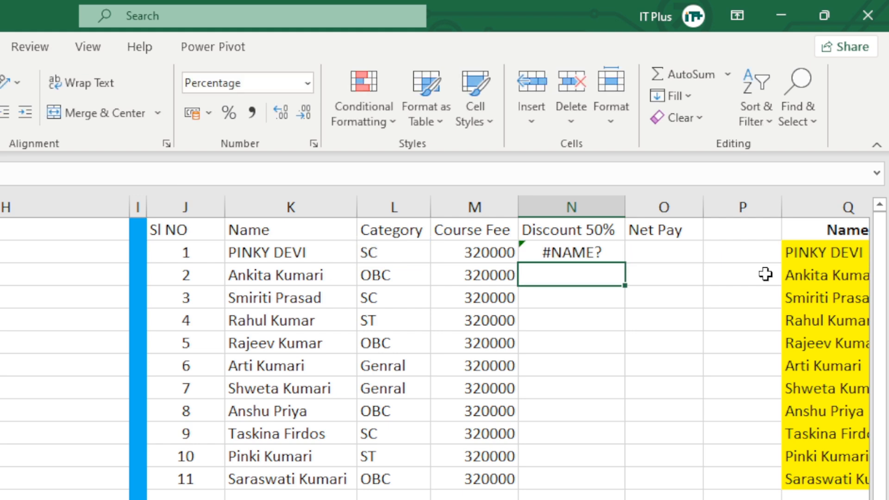
# Edit the N2 formula to enclose SC in double quotation marks, making the first condition L2="SC".
pyautogui.click(567, 253)
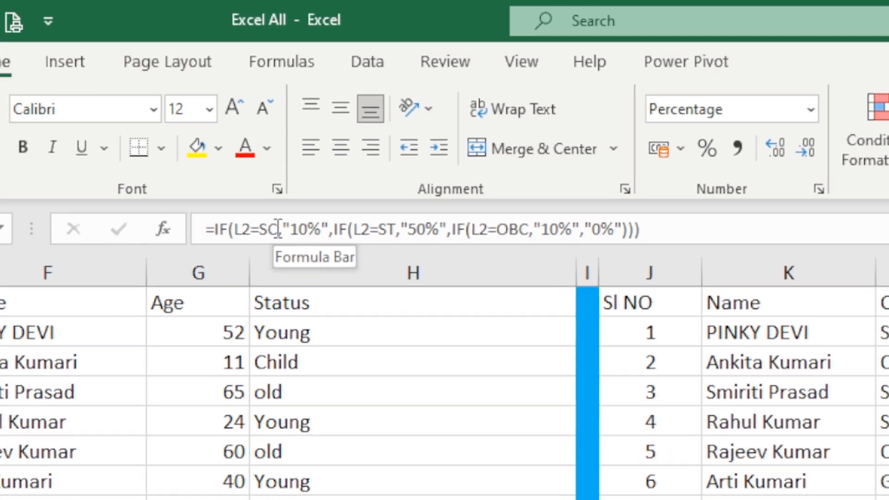
pyautogui.click(284, 229)
pyautogui.write('"')
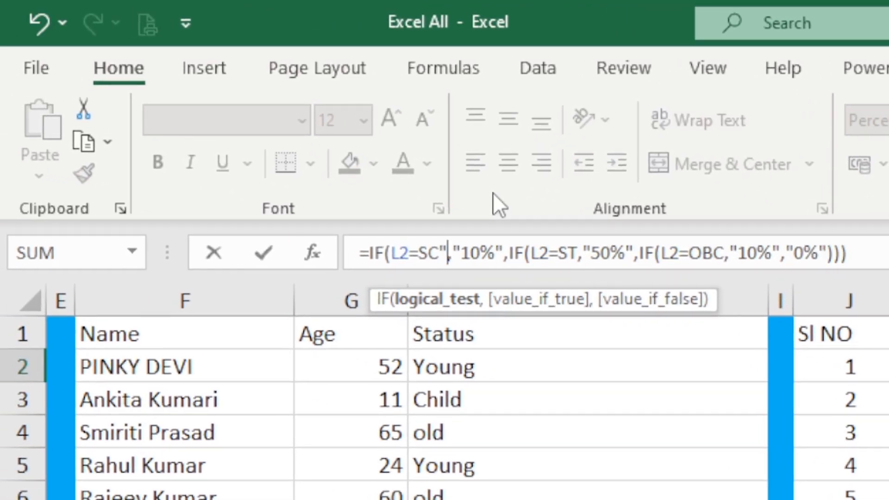
pyautogui.click(418, 244)
pyautogui.write('"')
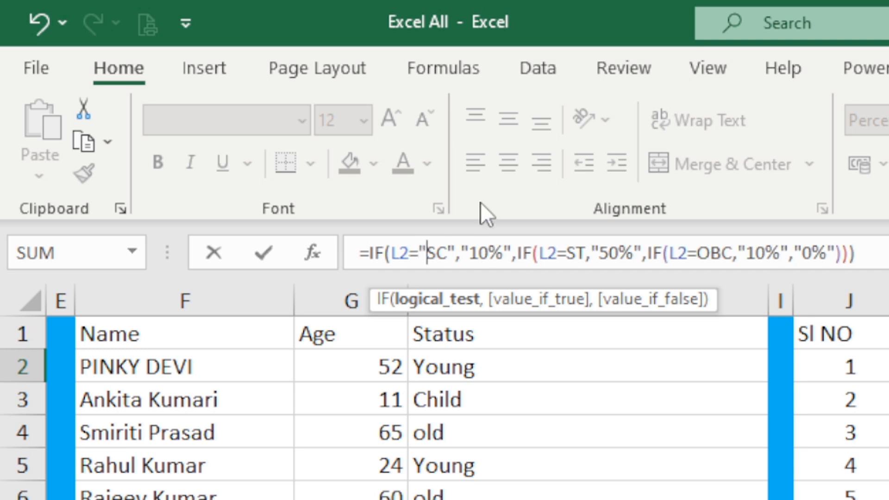
# Enclose ST and OBC in double quotation marks in the N2 discount formula and enter the corrected formula.
pyautogui.click(569, 253)
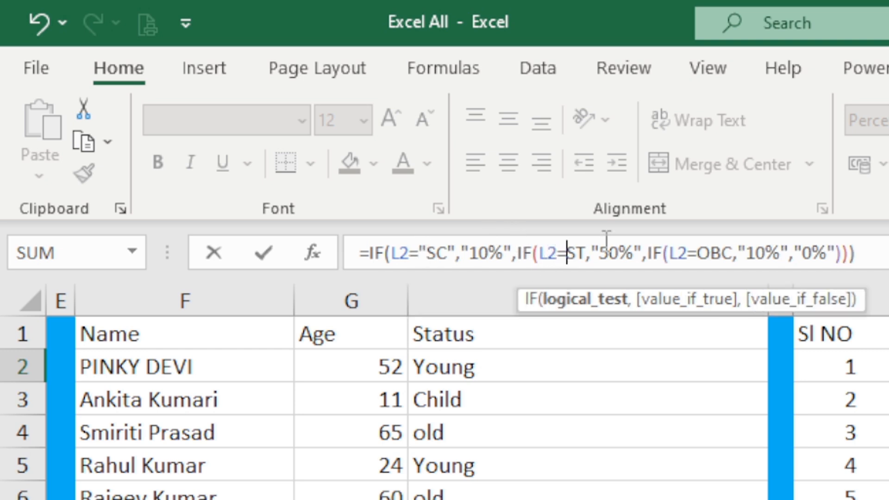
pyautogui.write('"')
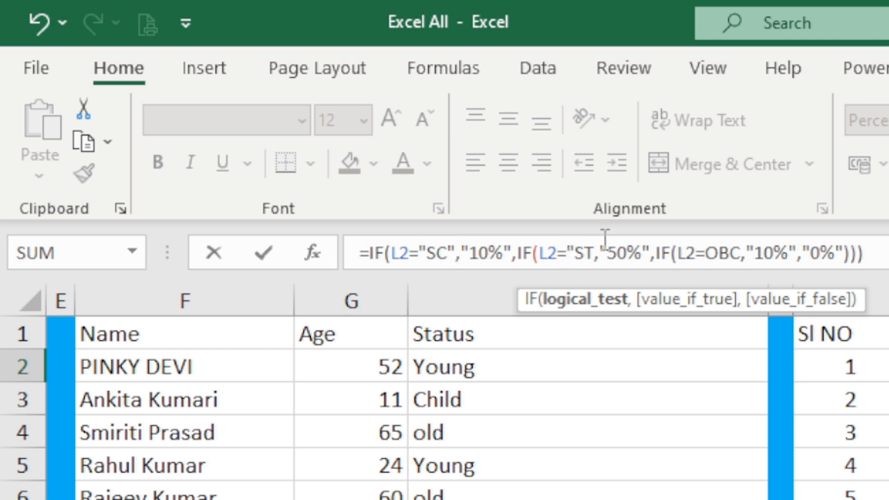
pyautogui.click(596, 242)
pyautogui.write('"')
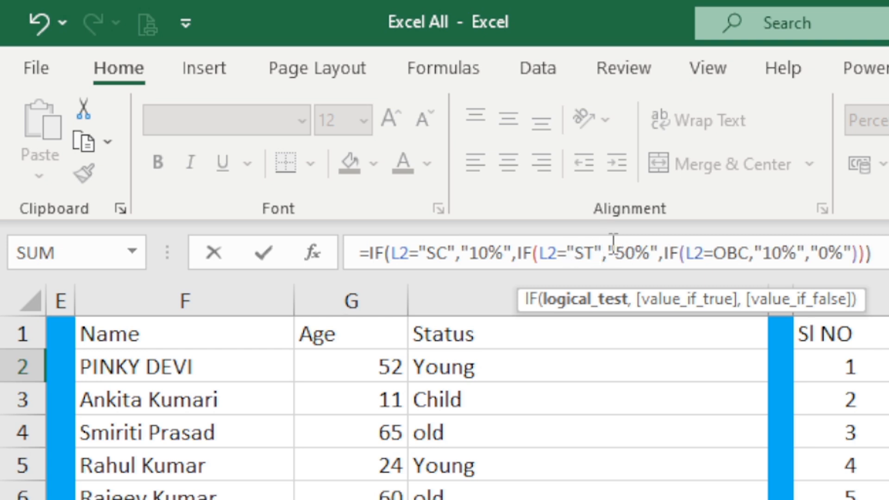
pyautogui.click(715, 242)
pyautogui.write('"')
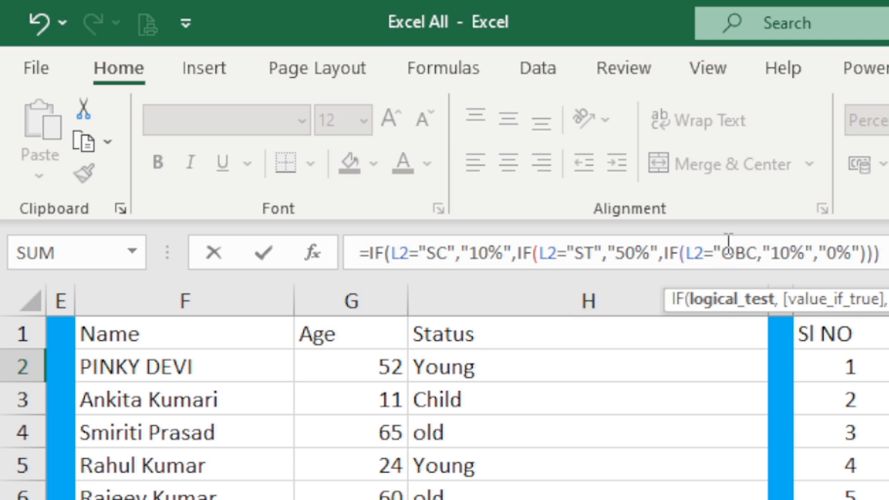
pyautogui.click(747, 243)
pyautogui.click(761, 244)
pyautogui.write('"')
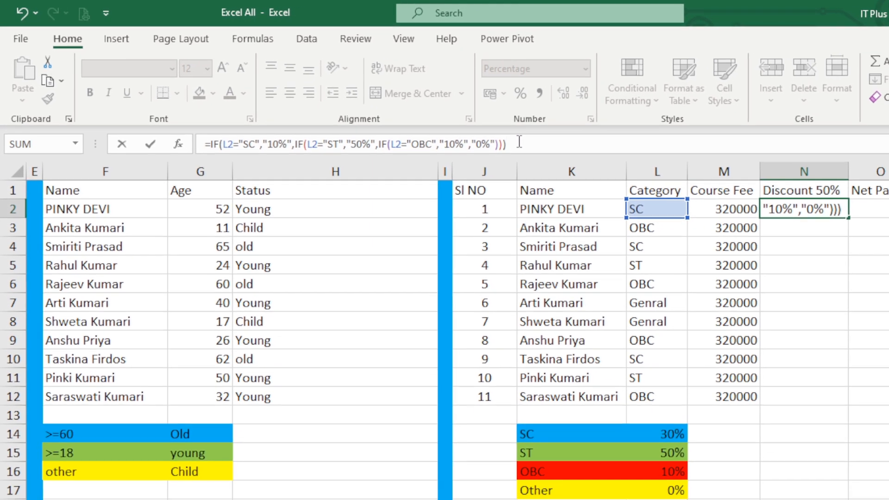
pyautogui.press('Return')
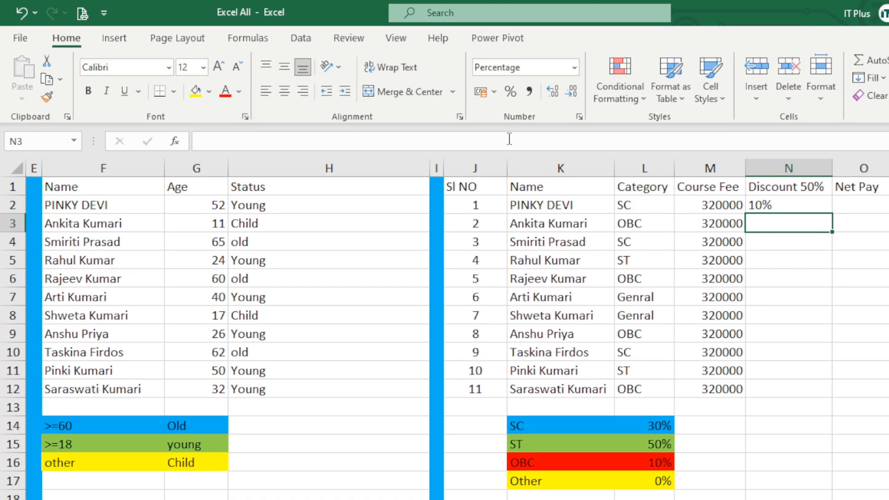
# Change the value returned for SC in the N2 formula to "30%" and enter the formula.
pyautogui.click(761, 203)
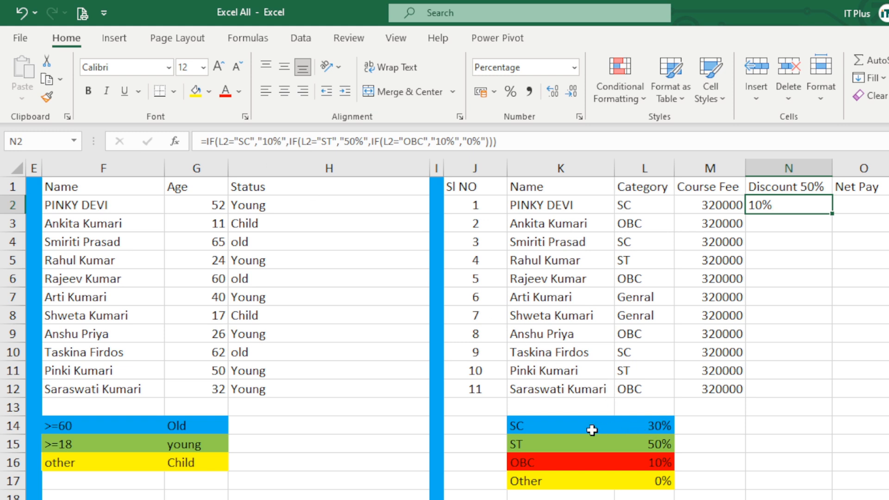
pyautogui.click(274, 140)
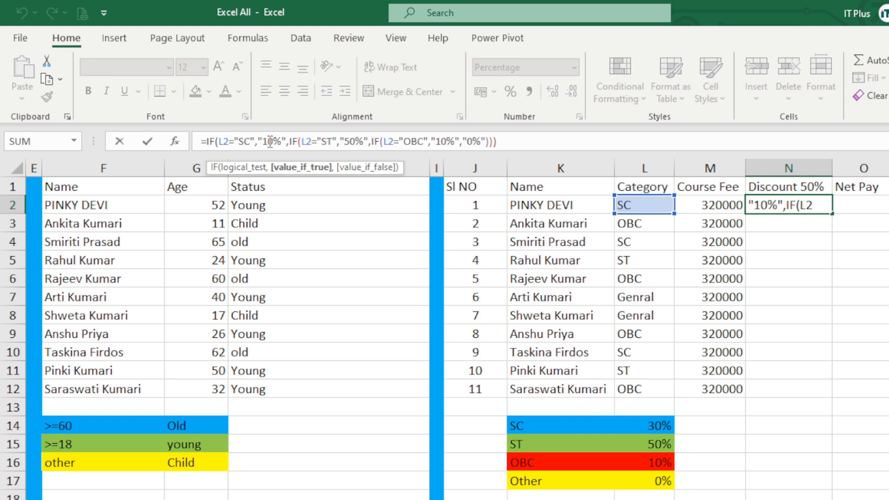
pyautogui.press('BackSpace')
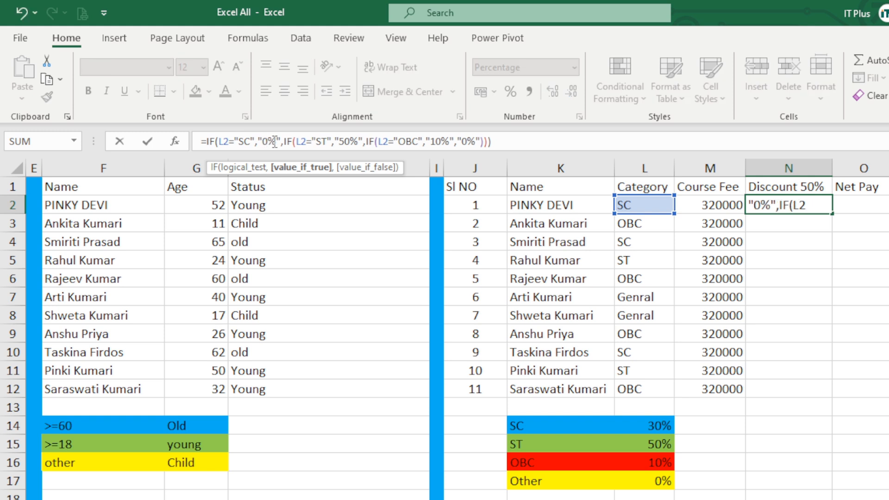
pyautogui.write('3')
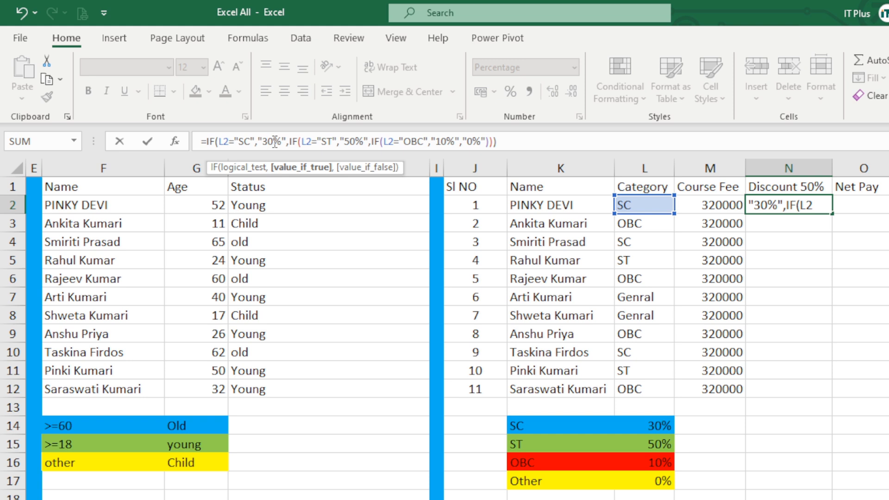
pyautogui.press('Return')
# Fill the N2 discount formula down to N12 and centre the results horizontally.
pyautogui.click(760, 205)
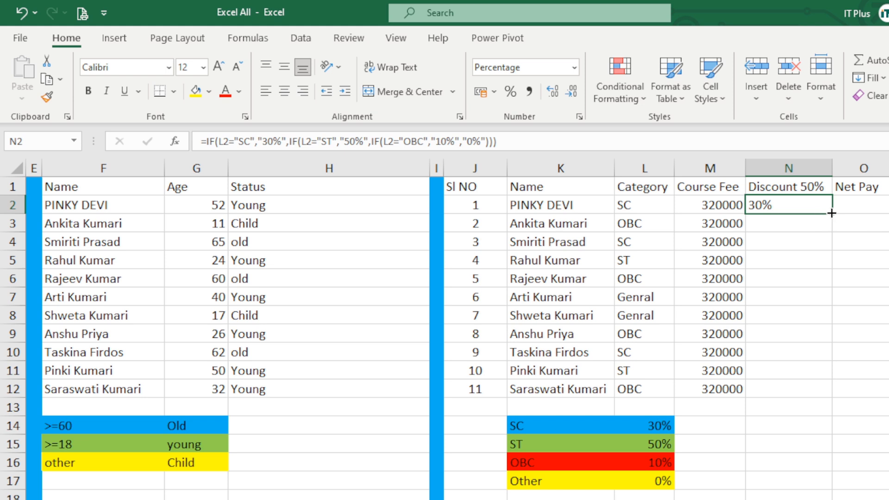
pyautogui.moveTo(834, 213); pyautogui.dragTo(835, 394)
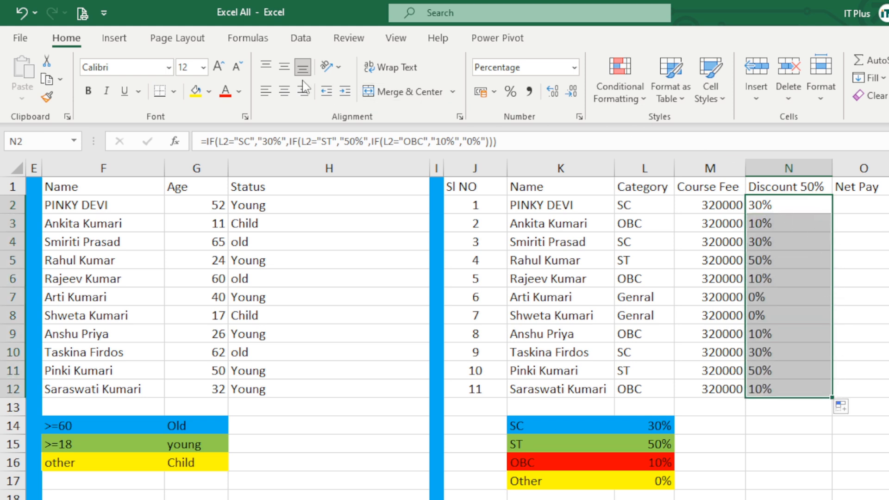
pyautogui.click(284, 91)
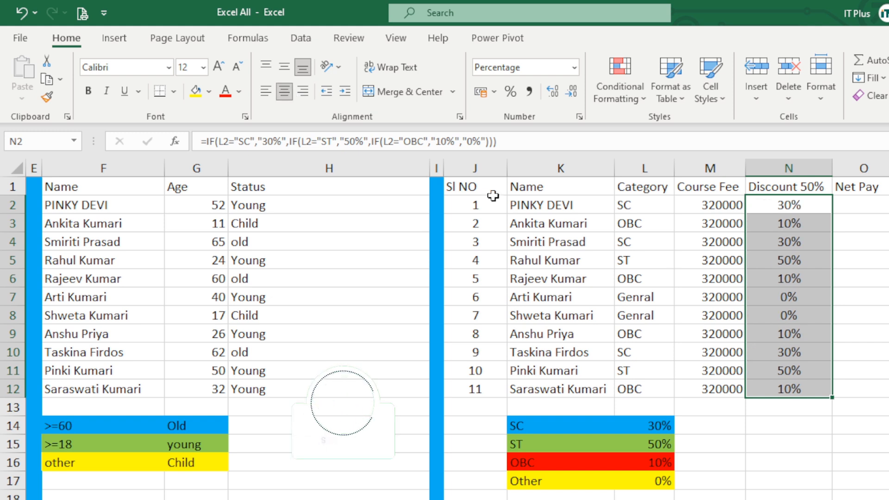
# Compare each category with its discount in rows 2, 3, 5, 7 and 8 of the course fee table.
pyautogui.click(865, 244)
pyautogui.moveTo(632, 205); pyautogui.dragTo(779, 212)
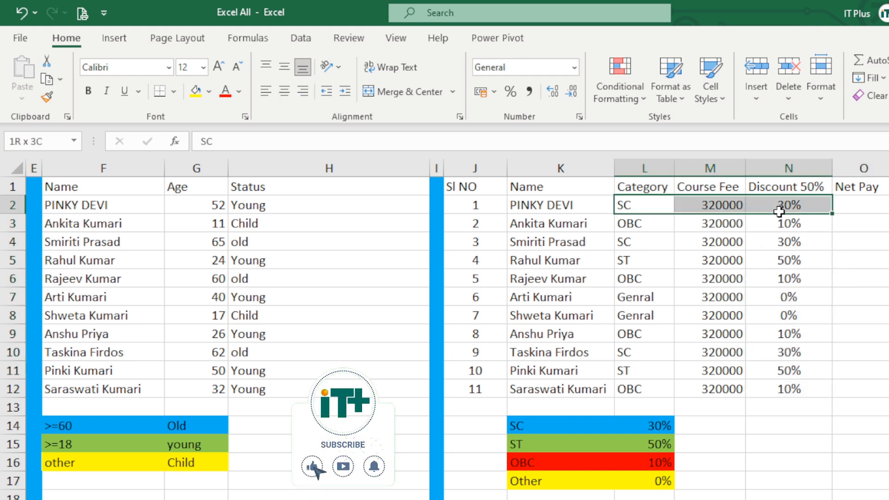
pyautogui.moveTo(632, 223); pyautogui.dragTo(789, 224)
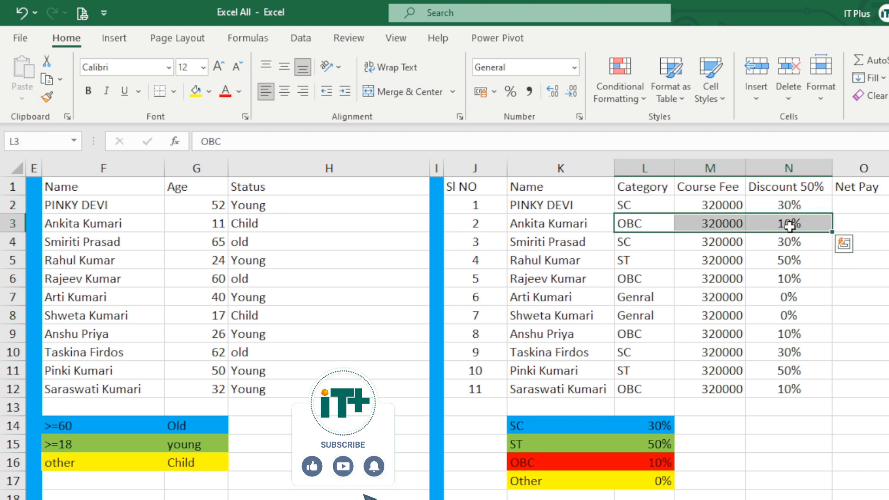
pyautogui.moveTo(669, 205); pyautogui.dragTo(787, 205)
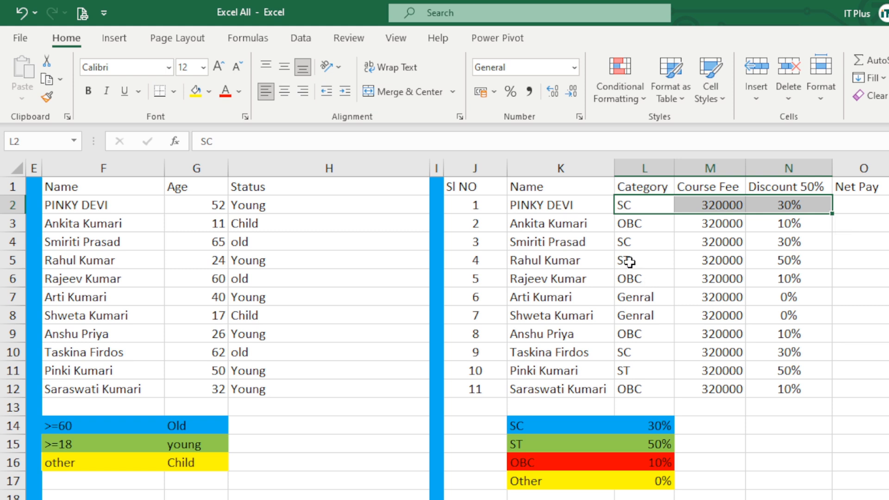
pyautogui.moveTo(629, 262); pyautogui.dragTo(804, 260)
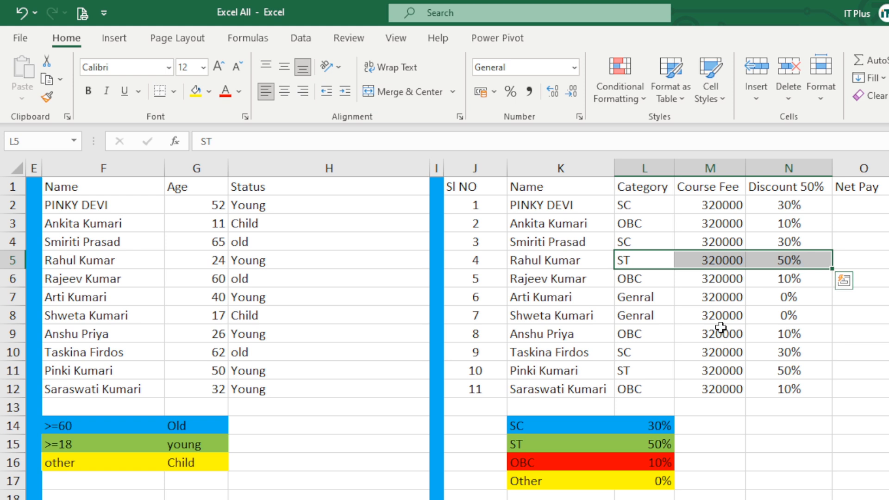
pyautogui.moveTo(636, 298); pyautogui.dragTo(815, 300)
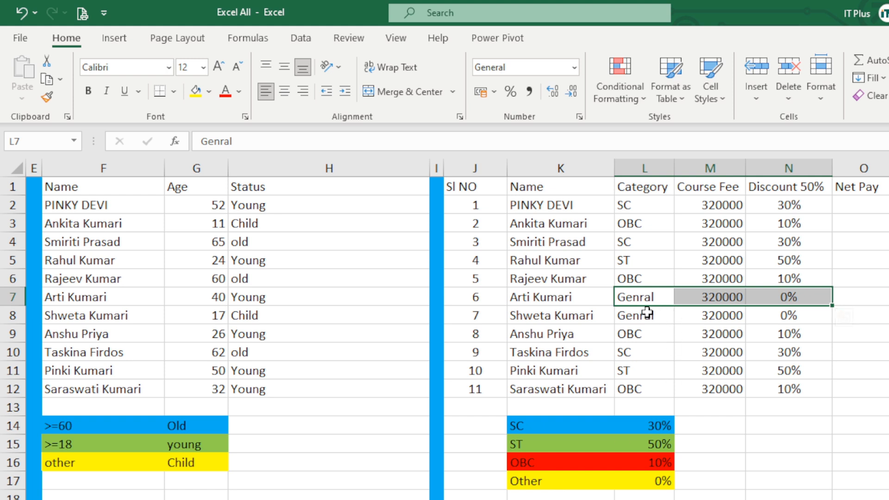
pyautogui.moveTo(645, 312); pyautogui.dragTo(788, 315)
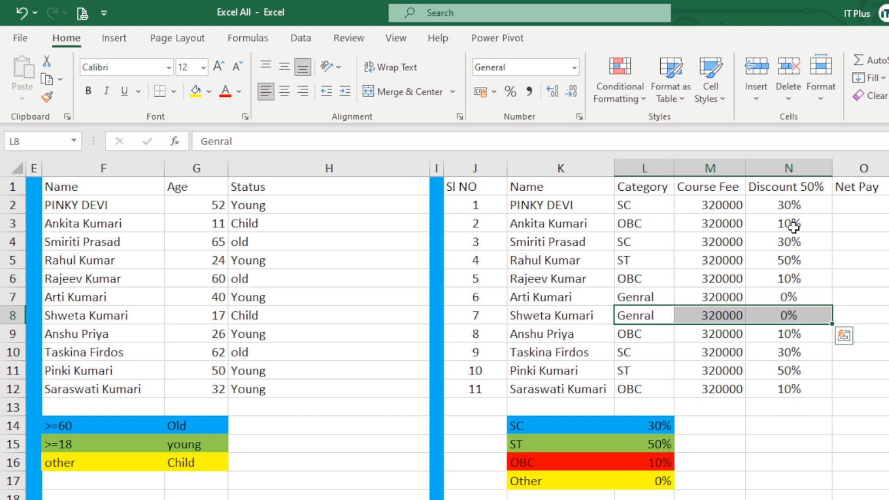
pyautogui.click(784, 206)
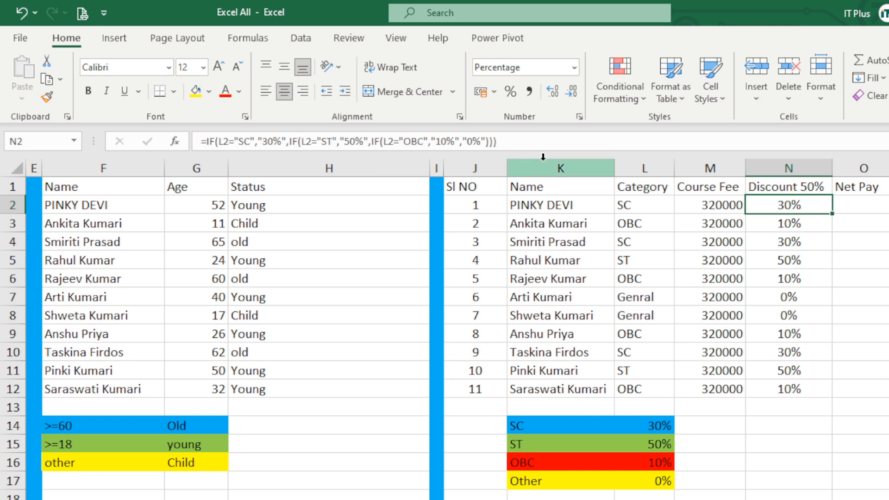
# Review the ages used for the voter test, the categories in column L and the nested IF formula in N2.
pyautogui.hscroll(-4, 457, 330)
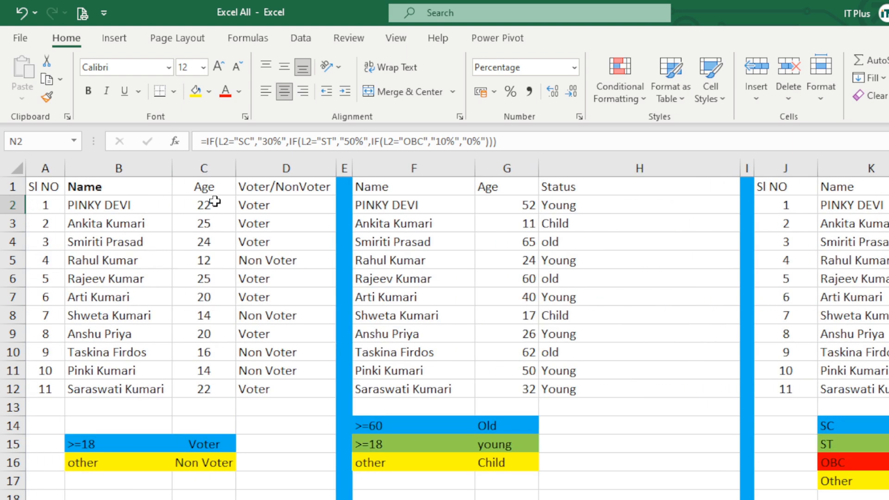
pyautogui.moveTo(204, 212); pyautogui.dragTo(204, 389)
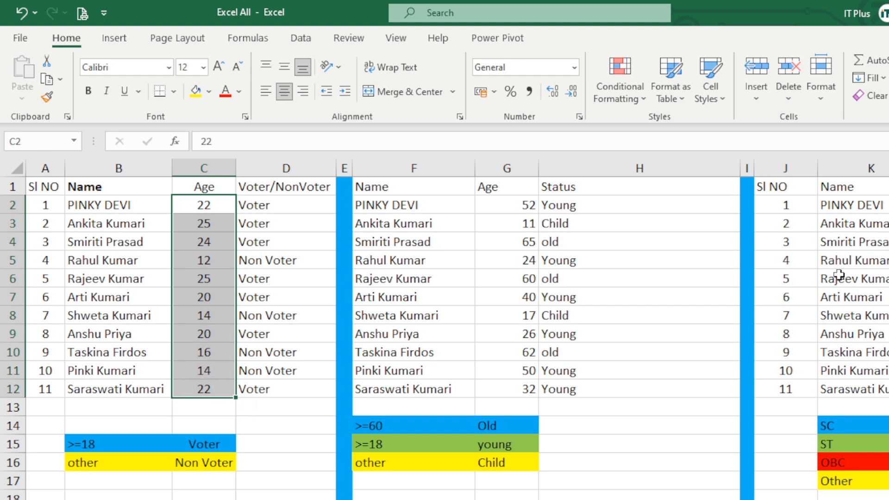
pyautogui.hscroll(5, 819, 487)
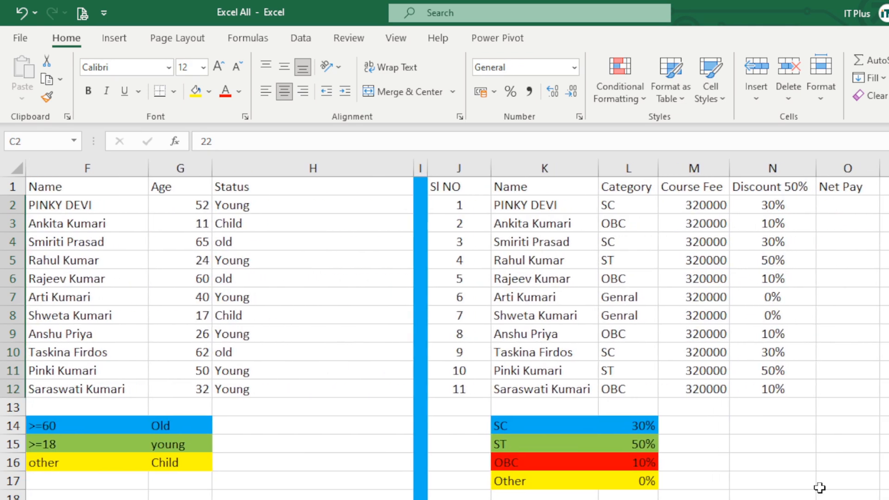
pyautogui.moveTo(618, 214); pyautogui.dragTo(624, 370)
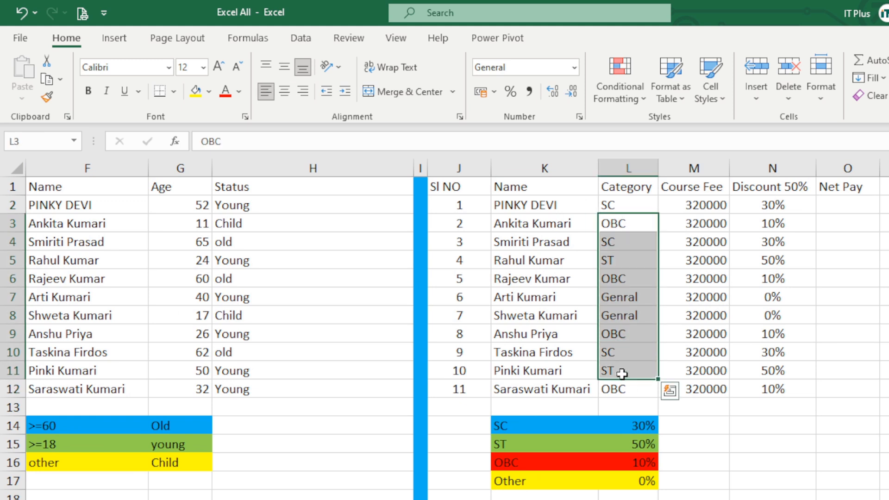
pyautogui.click(784, 207)
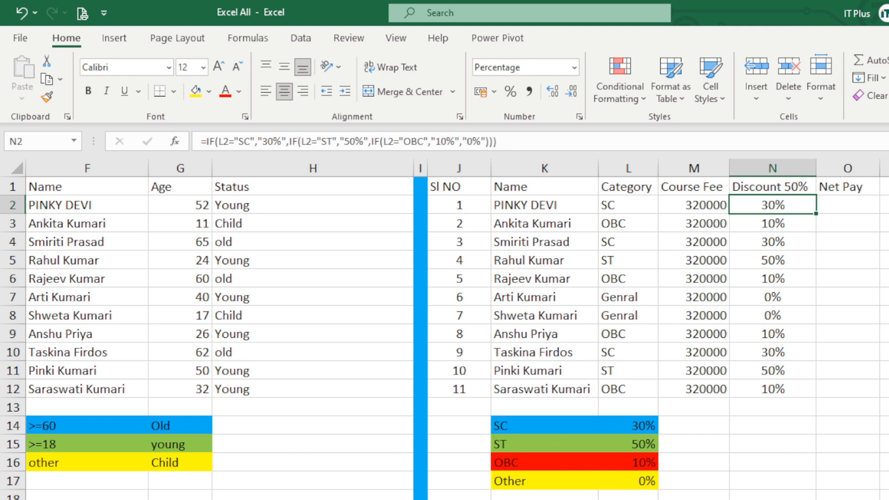
pyautogui.hscroll(2, 743, 375)
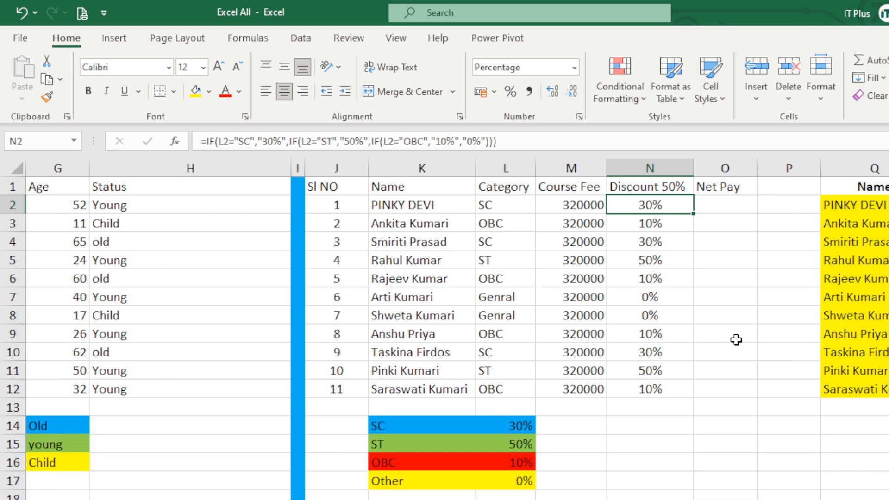
pyautogui.click(649, 461)
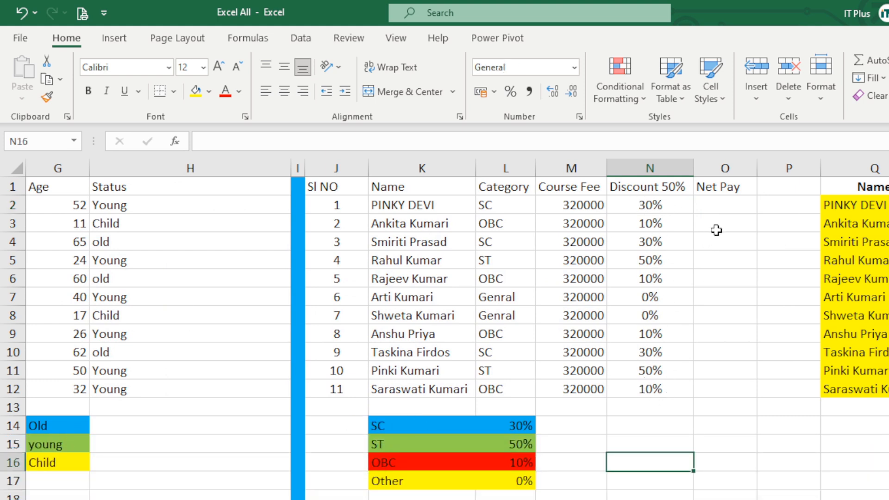
# Enter the formula =M2-M2*N2 in O2 to calculate the first student's net pay.
pyautogui.click(718, 207)
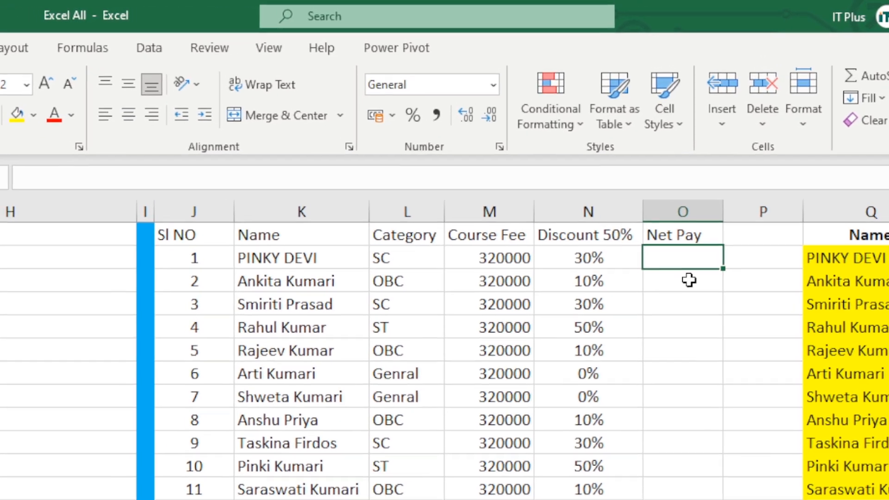
pyautogui.write('=')
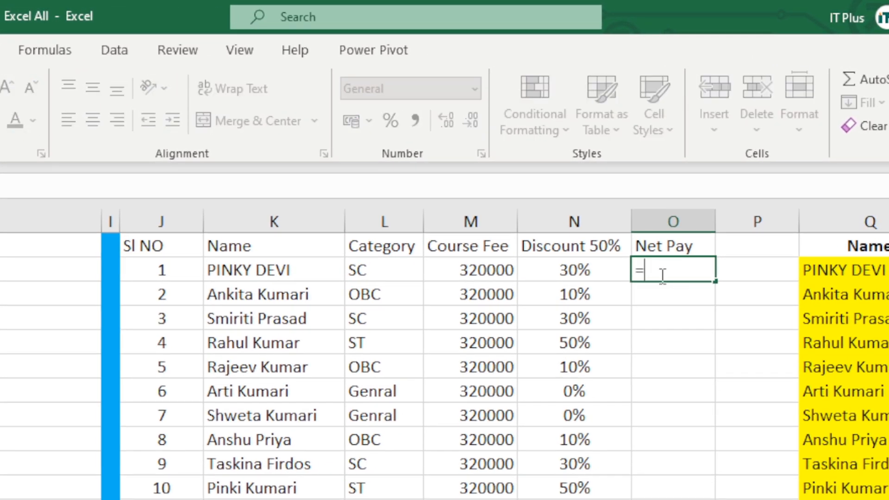
pyautogui.click(483, 274)
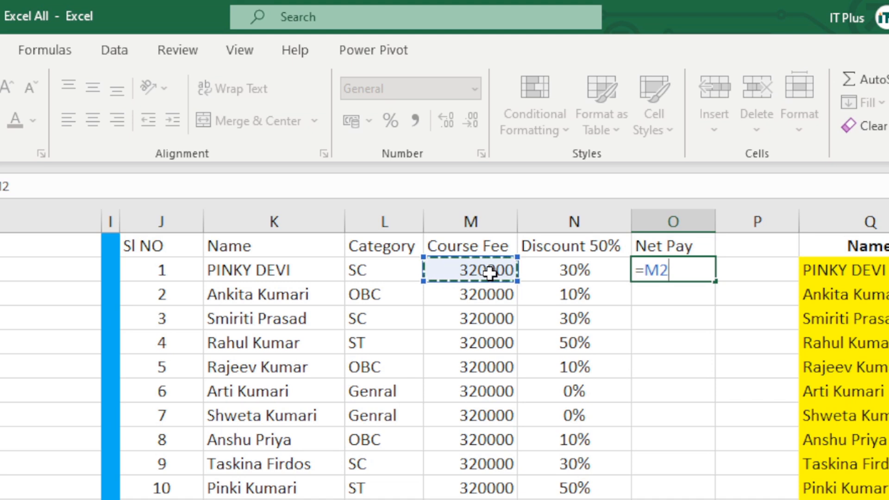
pyautogui.write('-')
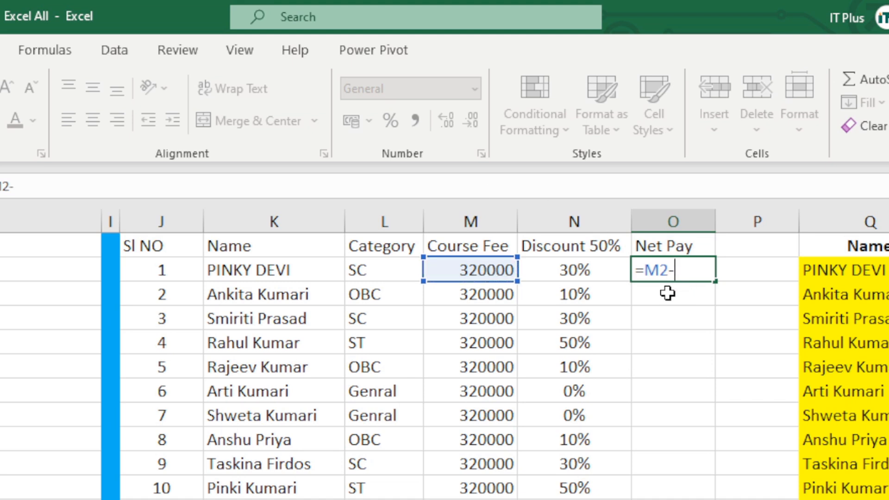
pyautogui.click(479, 268)
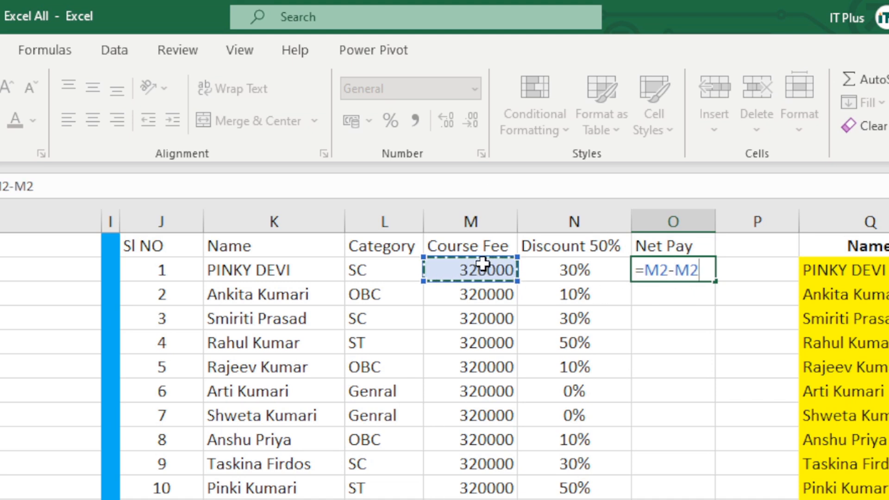
pyautogui.write('*')
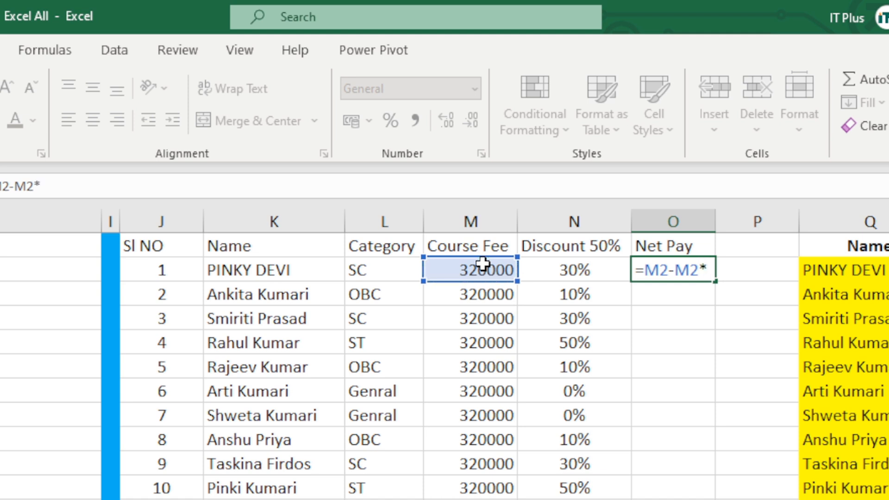
pyautogui.click(585, 271)
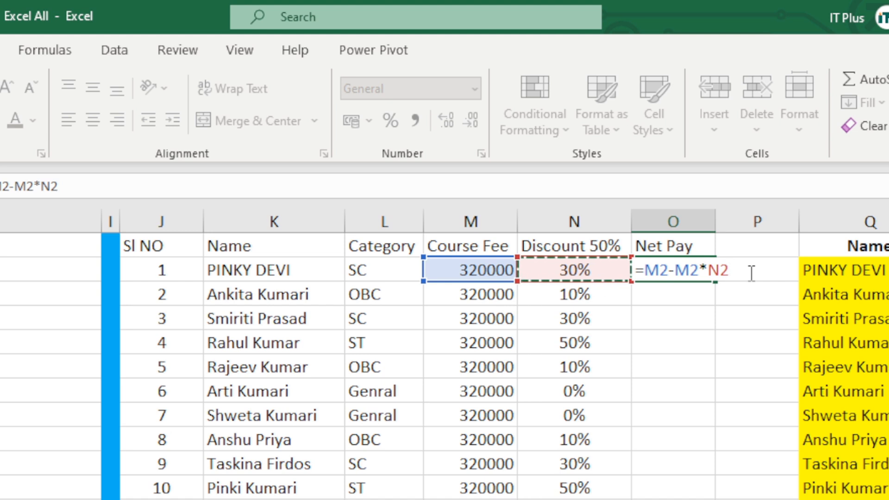
pyautogui.press('Return')
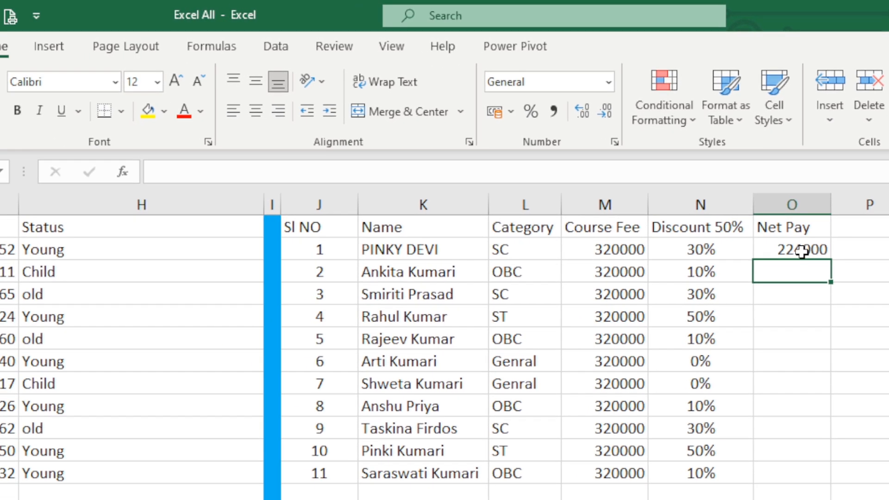
# Fill the net pay formula from O2 down to O12 and check it against the category, fee and discount in L5:N5.
pyautogui.click(759, 262)
pyautogui.moveTo(842, 259); pyautogui.dragTo(820, 481)
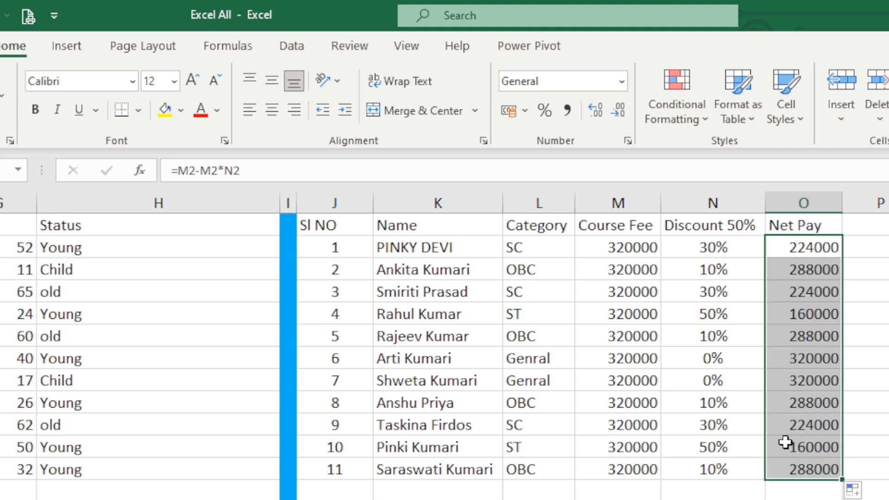
pyautogui.moveTo(521, 322); pyautogui.dragTo(715, 319)
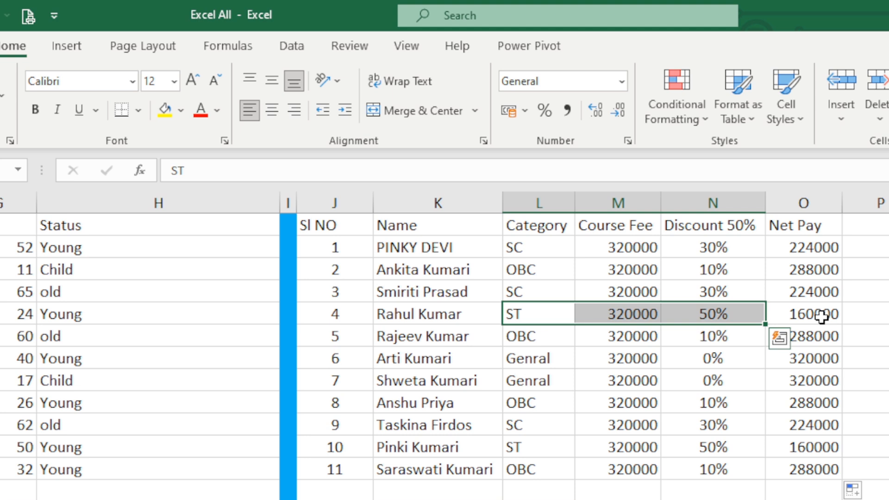
# Set the first student's course fee in M2 to 200000 and copy that fee down to M12.
pyautogui.click(627, 248)
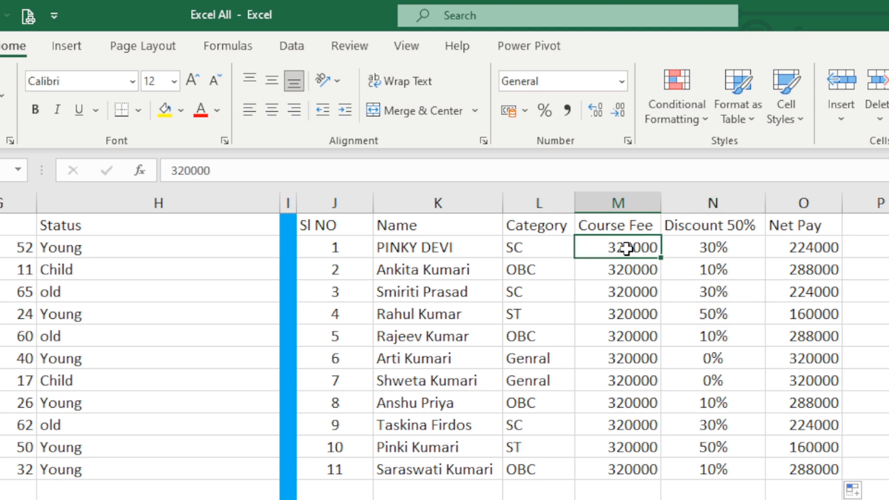
pyautogui.write('2')
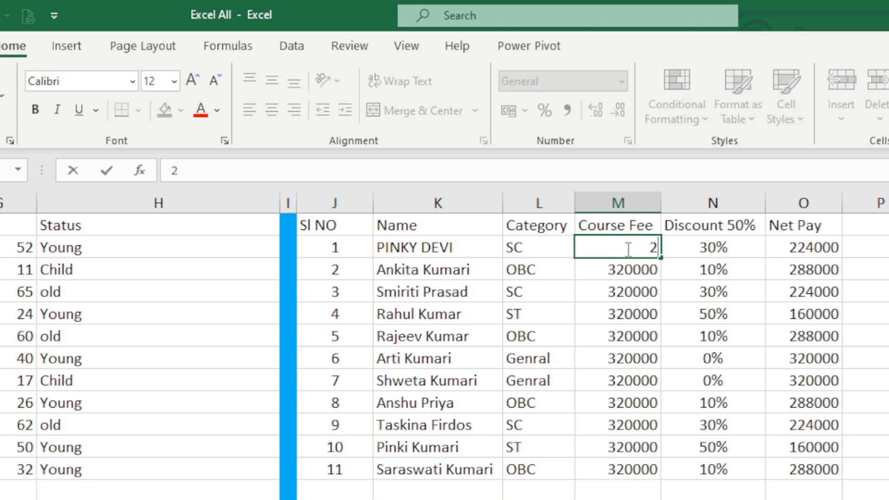
pyautogui.write('00000')
pyautogui.hotkey('ctrl', 'Return')
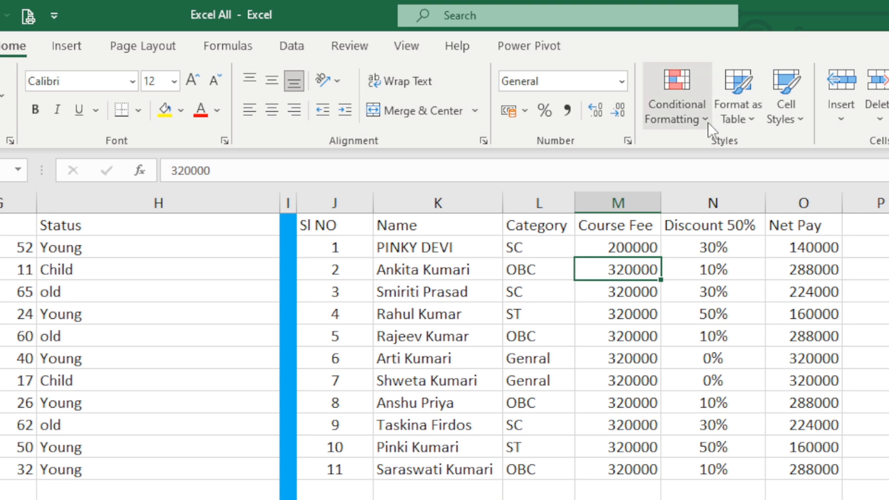
pyautogui.click(655, 250)
pyautogui.moveTo(664, 257); pyautogui.dragTo(649, 475)
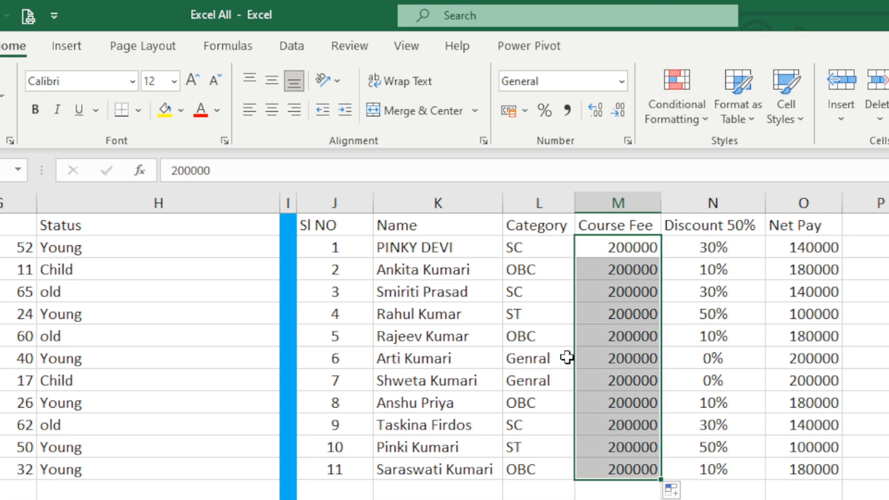
# Highlight the ST student's cells L5:O5 in yellow and inspect that row's discount and net pay.
pyautogui.moveTo(542, 318); pyautogui.dragTo(796, 313)
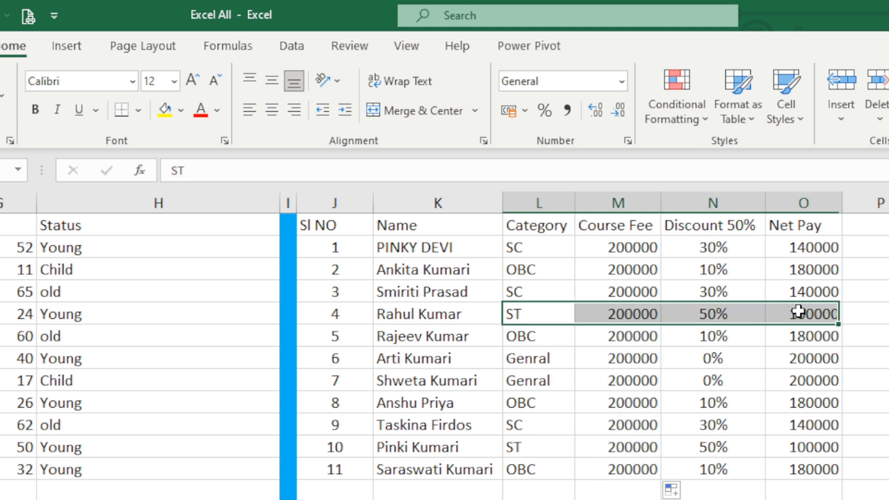
pyautogui.click(162, 116)
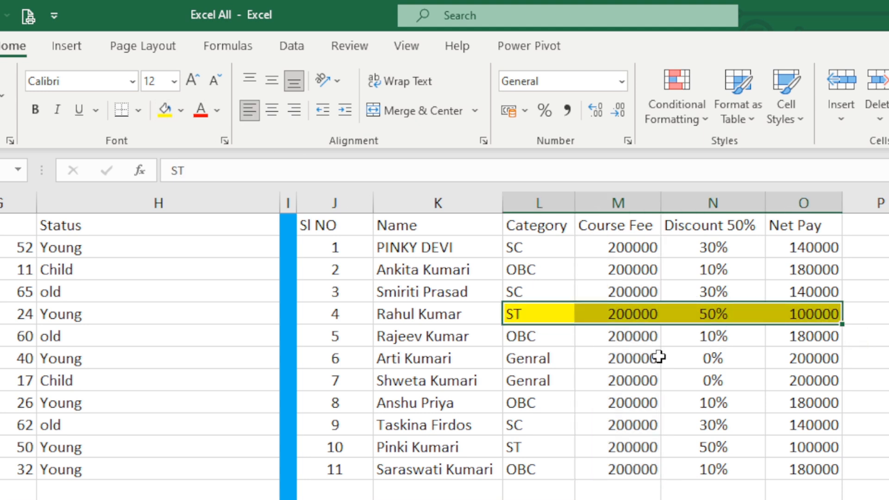
pyautogui.click(718, 317)
pyautogui.click(801, 314)
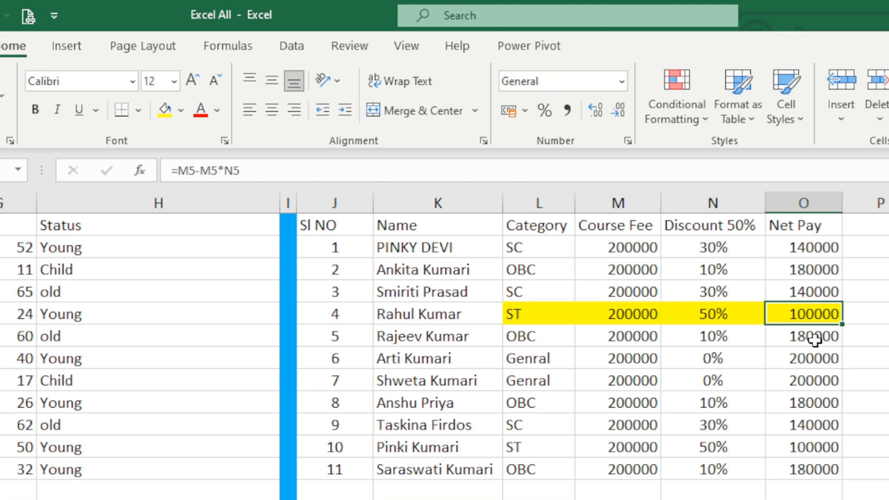
# Check the discount and net pay of the first student in row 2, and the discount in row 3.
pyautogui.click(712, 251)
pyautogui.click(816, 255)
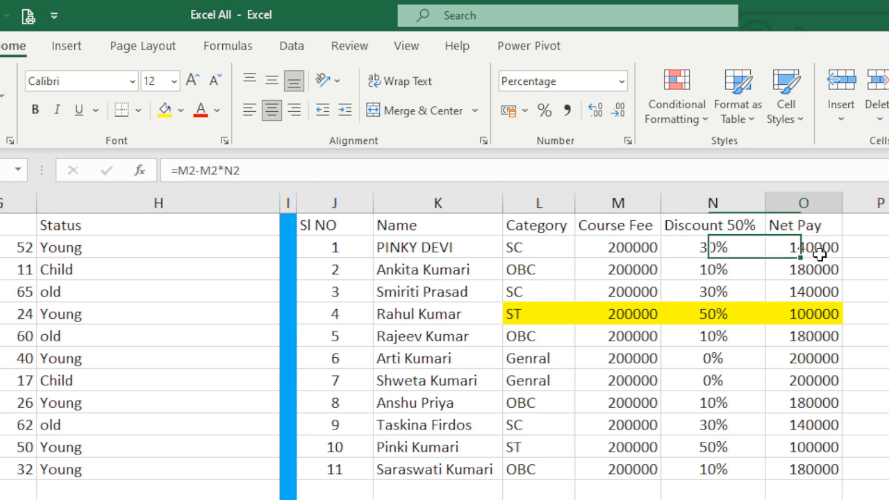
pyautogui.click(719, 275)
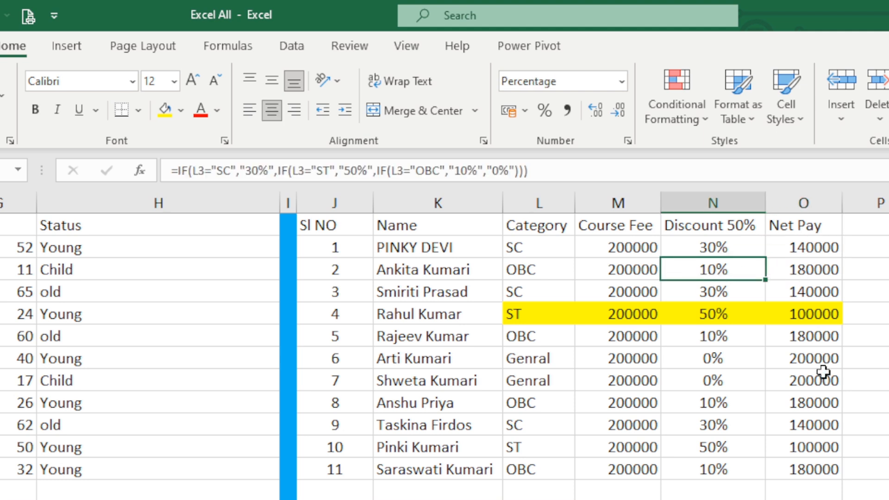